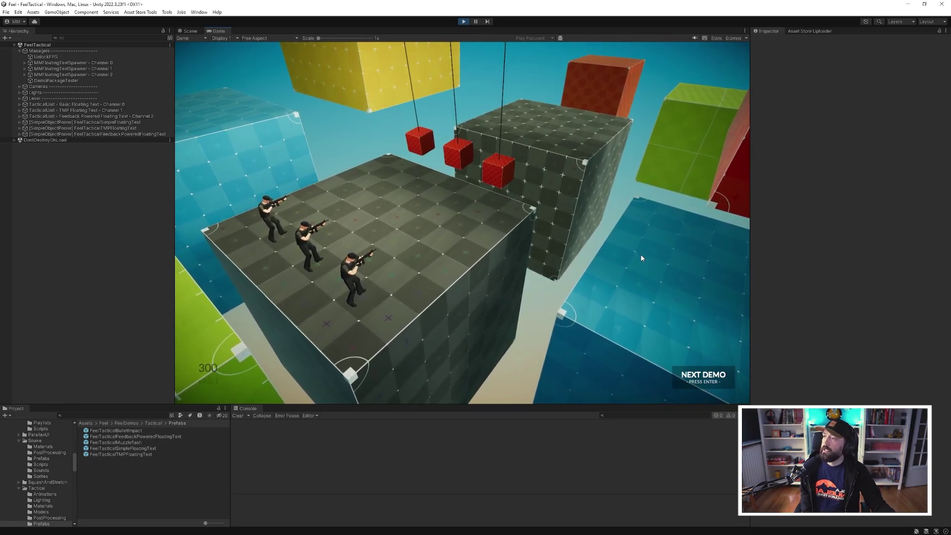
Step: Make the FeelTactical soldiers fire twice to show damage numbers, muting the game audio in between
left_click(615, 271)
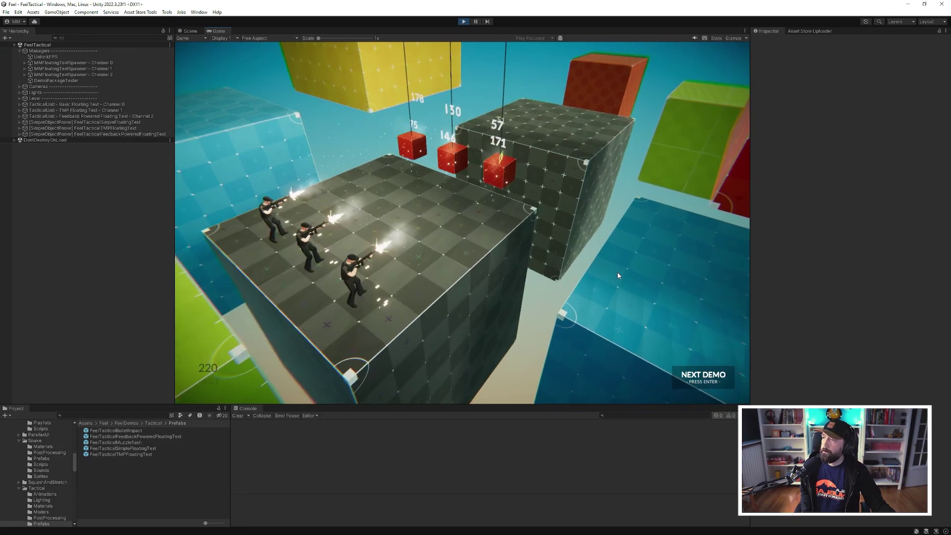
left_click(694, 39)
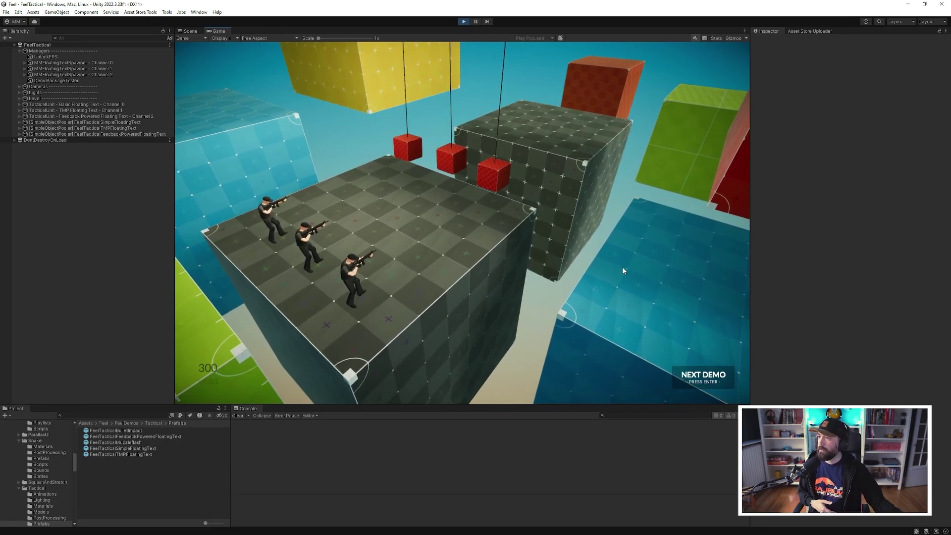
left_click(611, 313)
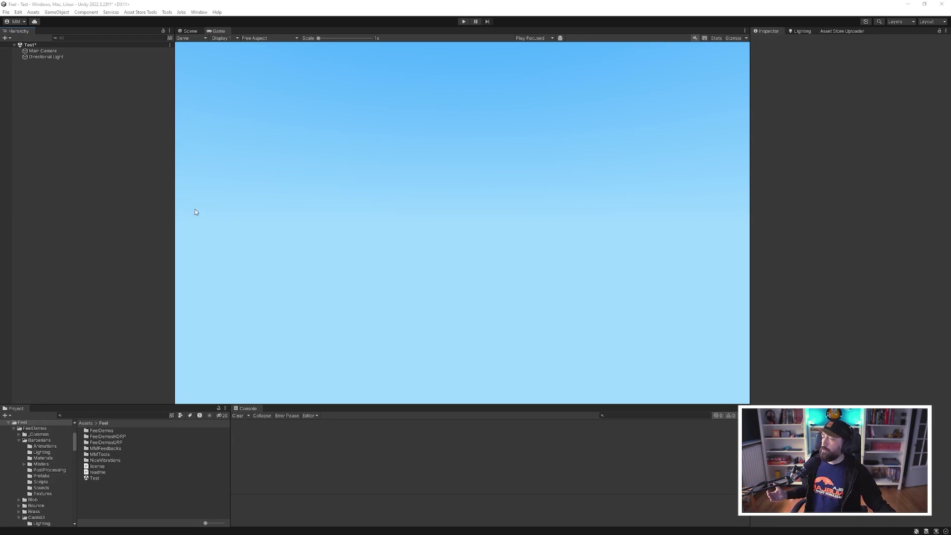
Step: Create an empty GameObject named FloatiesSpawner
left_click(57, 12)
left_click(63, 22)
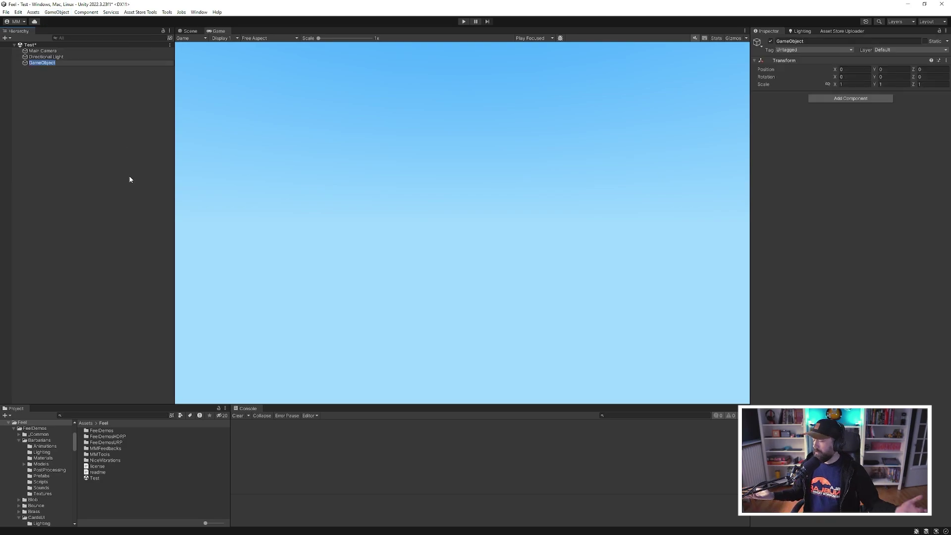
type("Floaties")
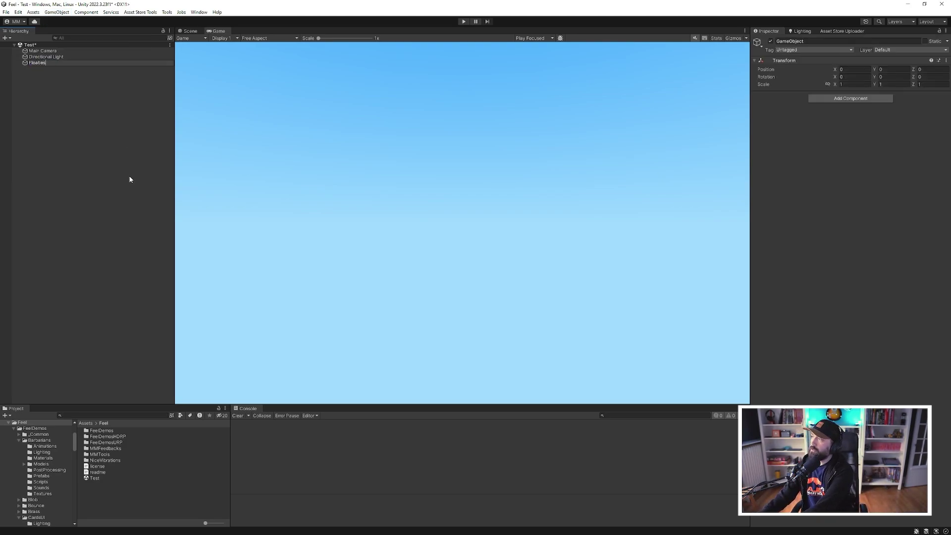
type("Spawner")
key("Return")
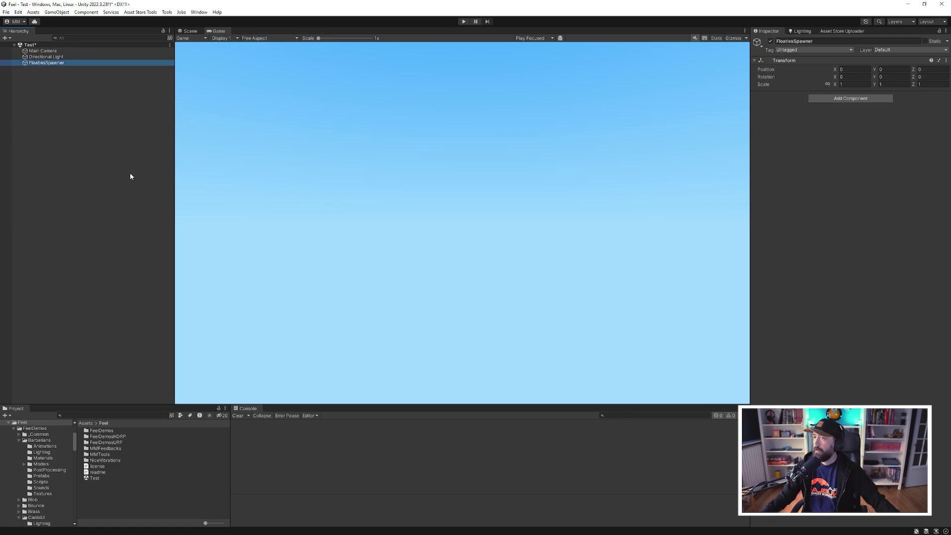
Step: Add an MM Floating Text Spawner and set its Pooled Simple MM Floating Text to MMFloatingTextMeshPro
left_click(867, 102)
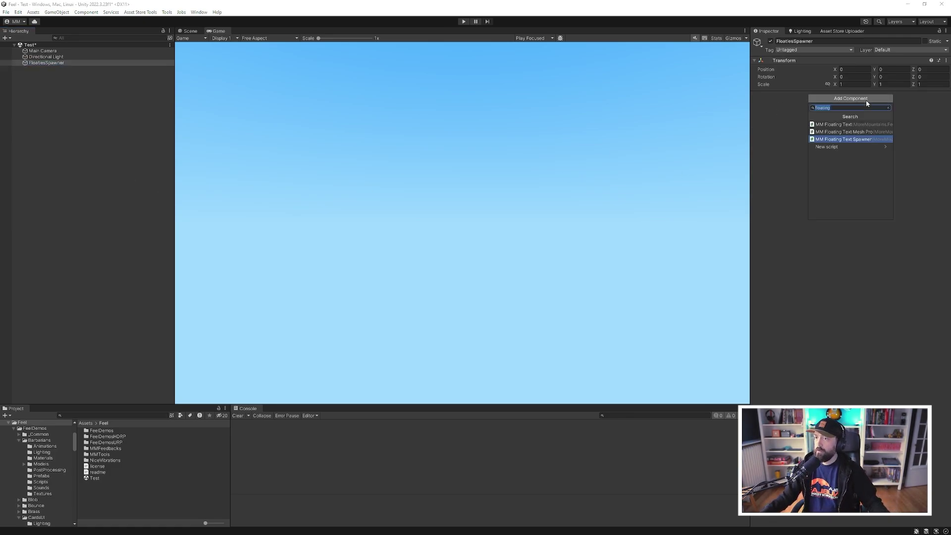
key("Return")
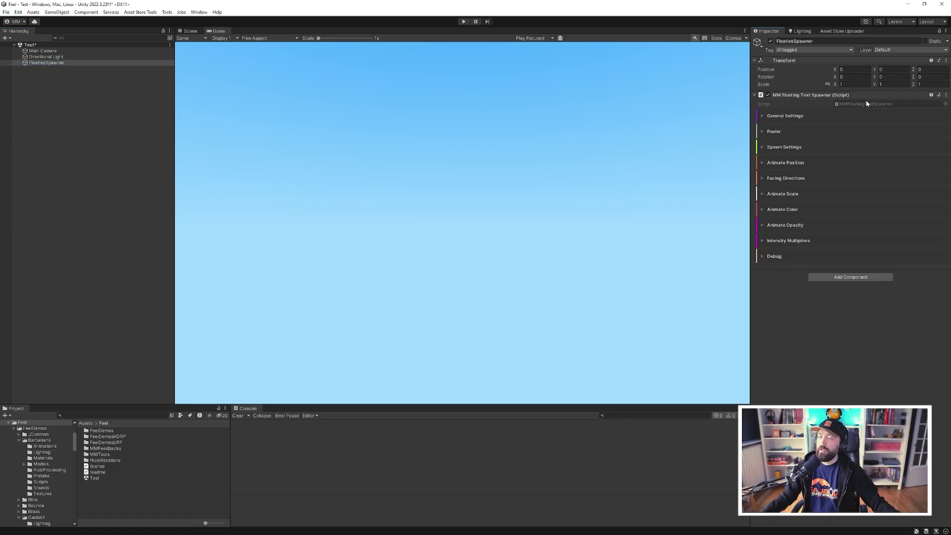
left_click(772, 131)
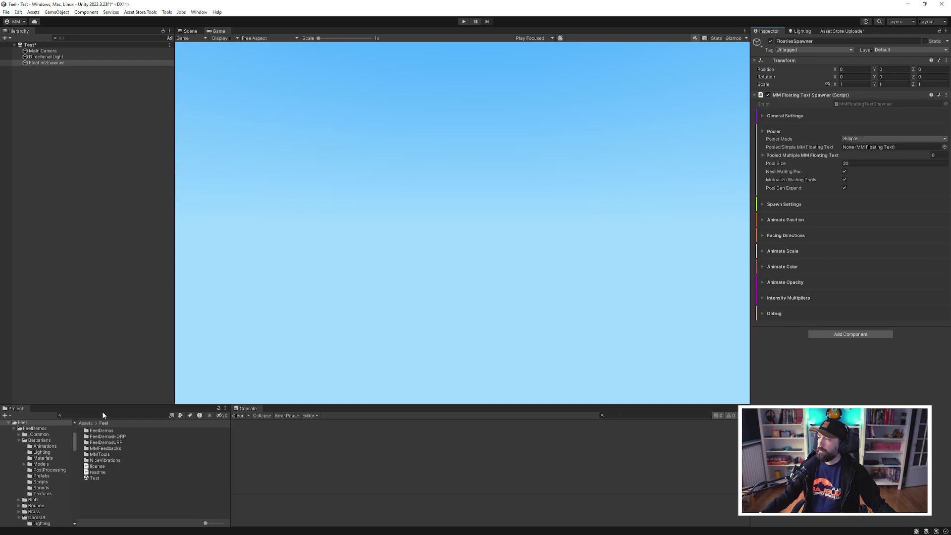
left_click(806, 149)
left_click(159, 415)
type("MMFloatingText")
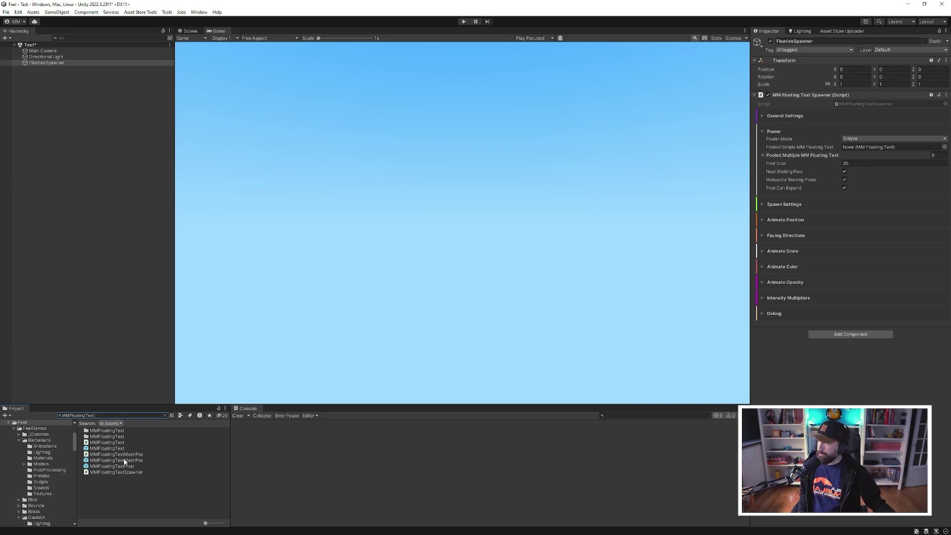
left_click_drag(118, 462, 871, 148)
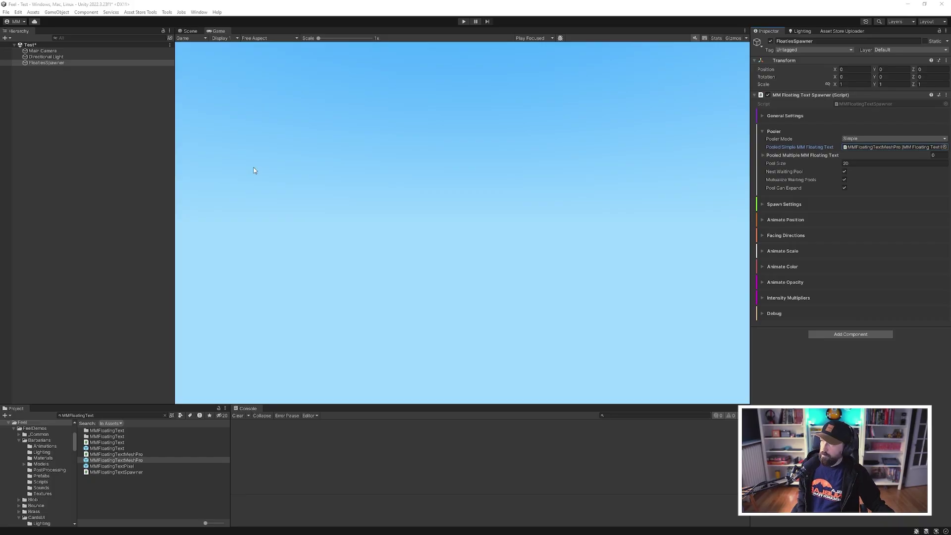
Step: Create another empty GameObject named MyPlayer
left_click(56, 12)
left_click(56, 19)
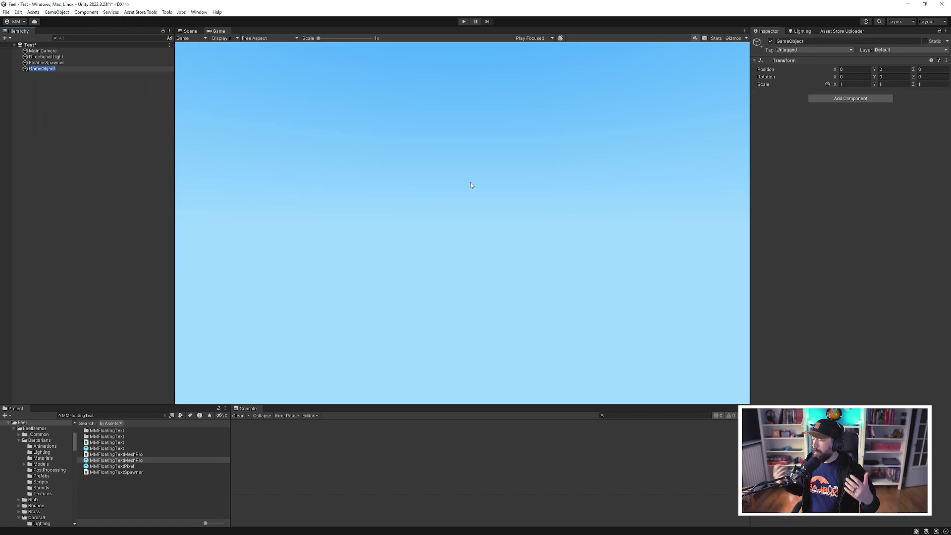
type("MyPlayer")
key("Return")
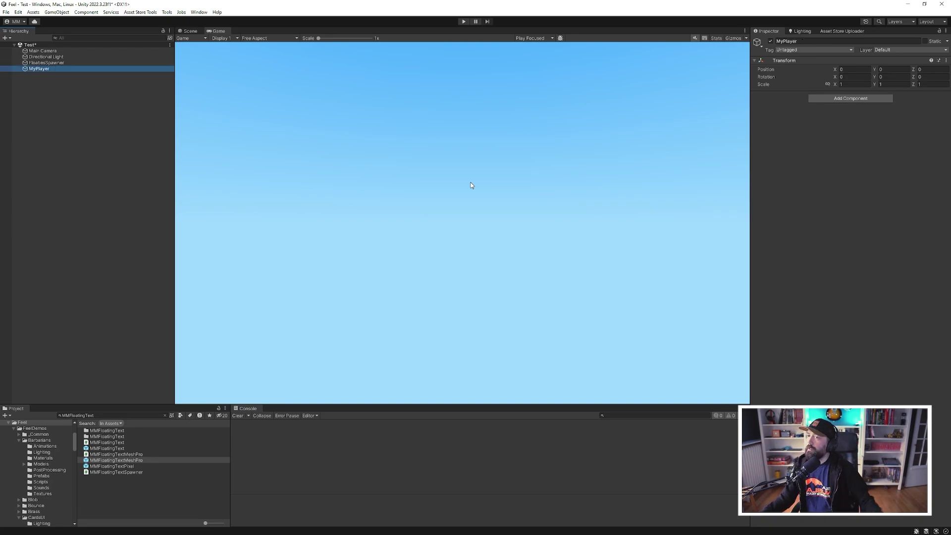
Step: Give MyPlayer an MMF Player with a UI > Floating Text feedback, then enter play mode
left_click(873, 99)
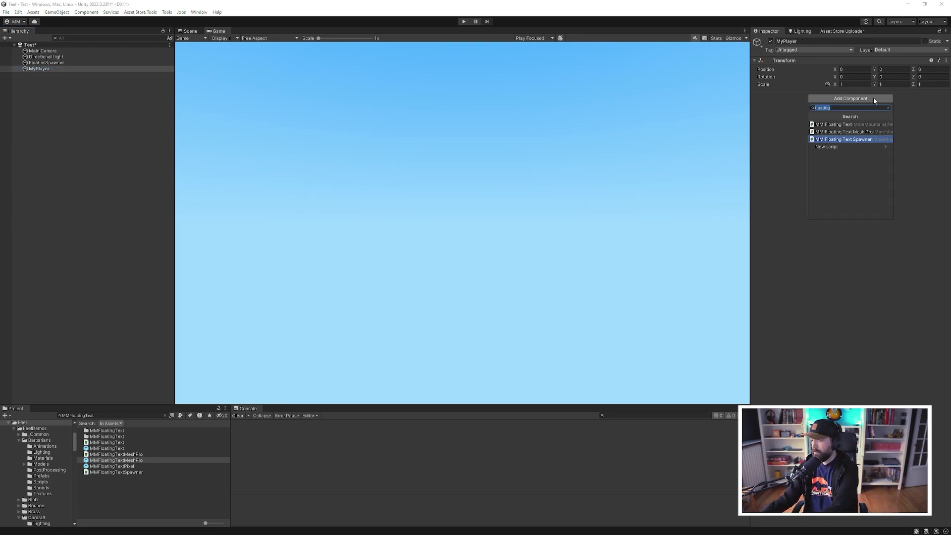
key("Down")
key("Return")
left_click(799, 144)
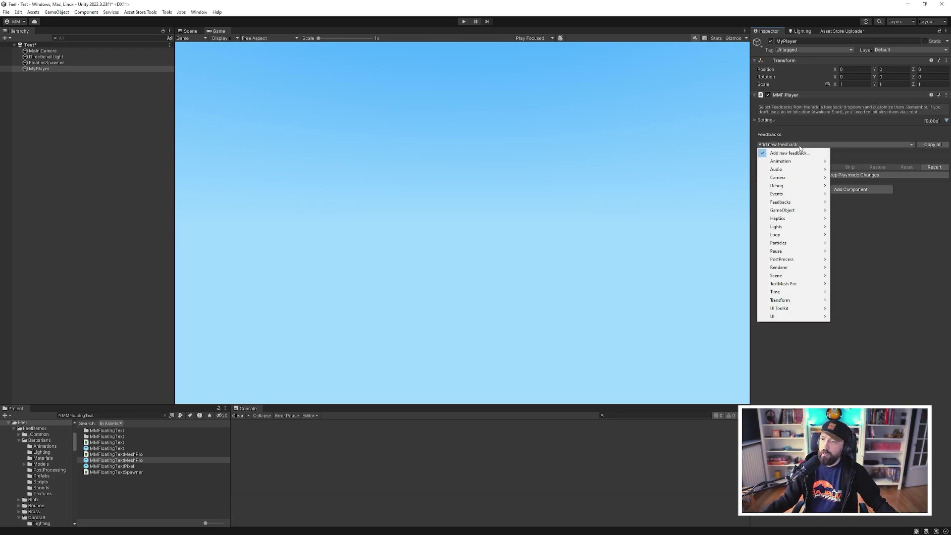
mouse_move(802, 317)
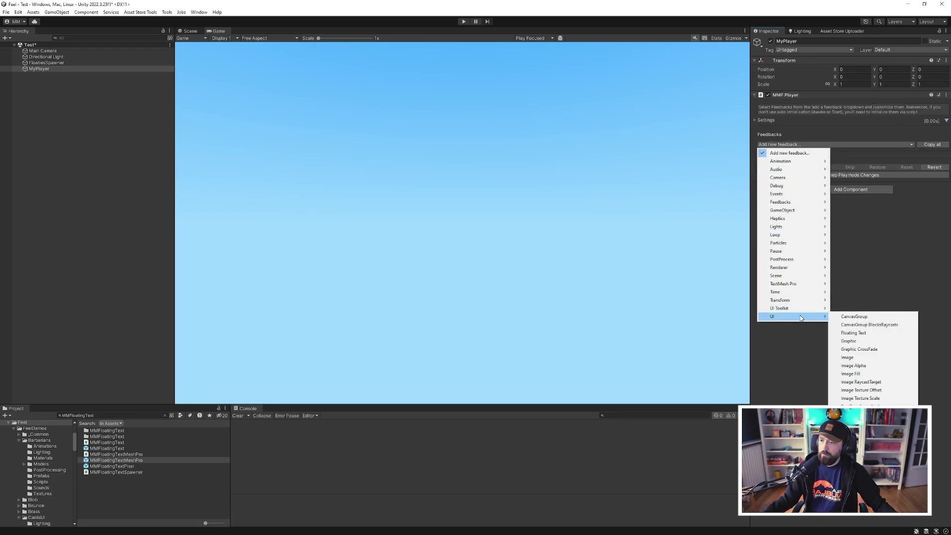
left_click(870, 334)
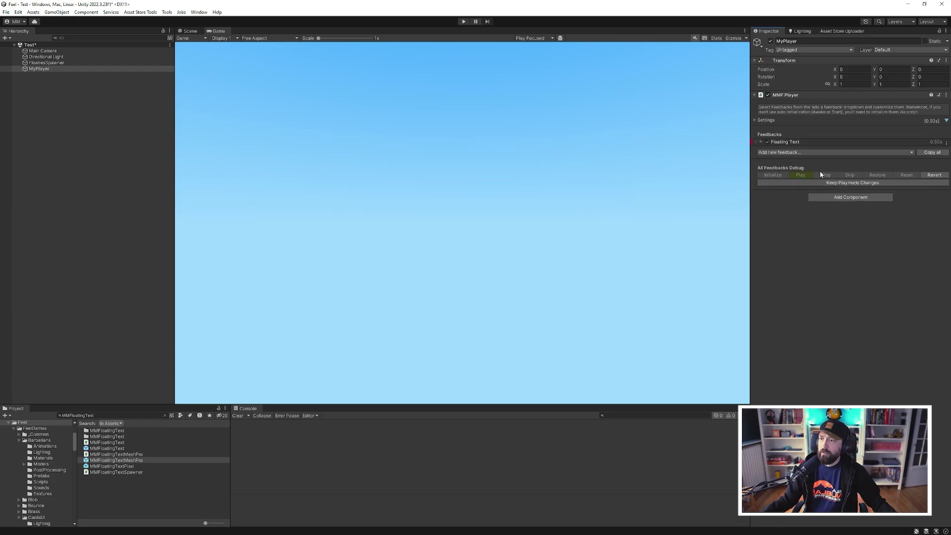
left_click(802, 141)
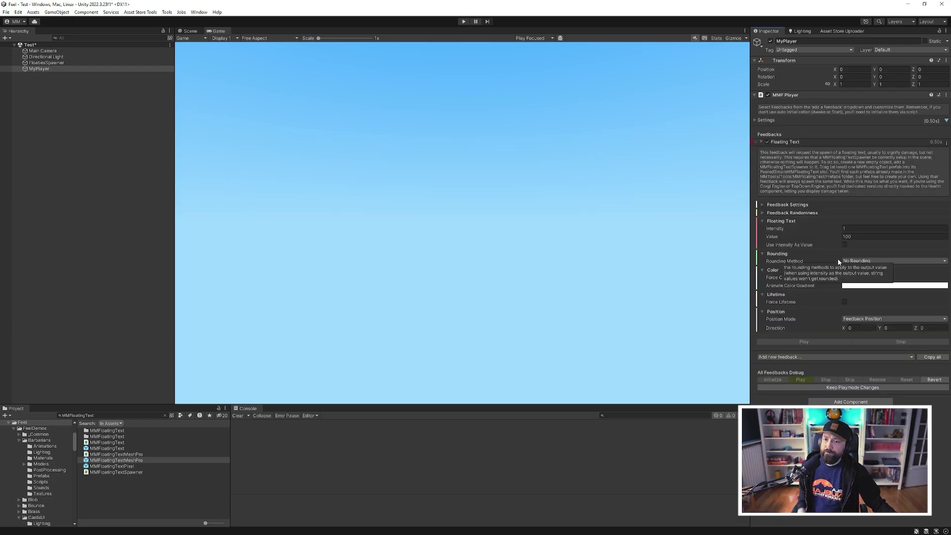
key("ctrl+p")
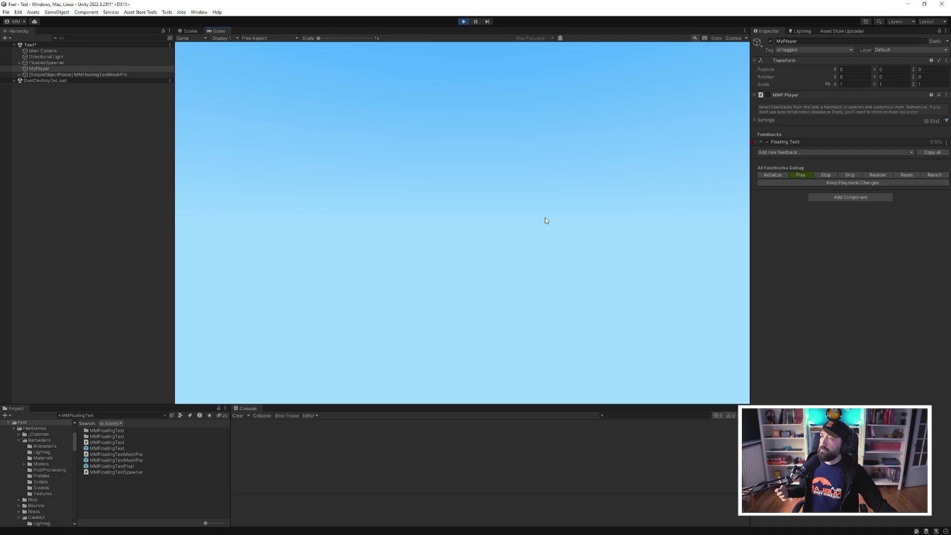
Step: Play the MMF Player feedbacks twice to spawn floating 100 texts, then exit play mode
left_click(798, 175)
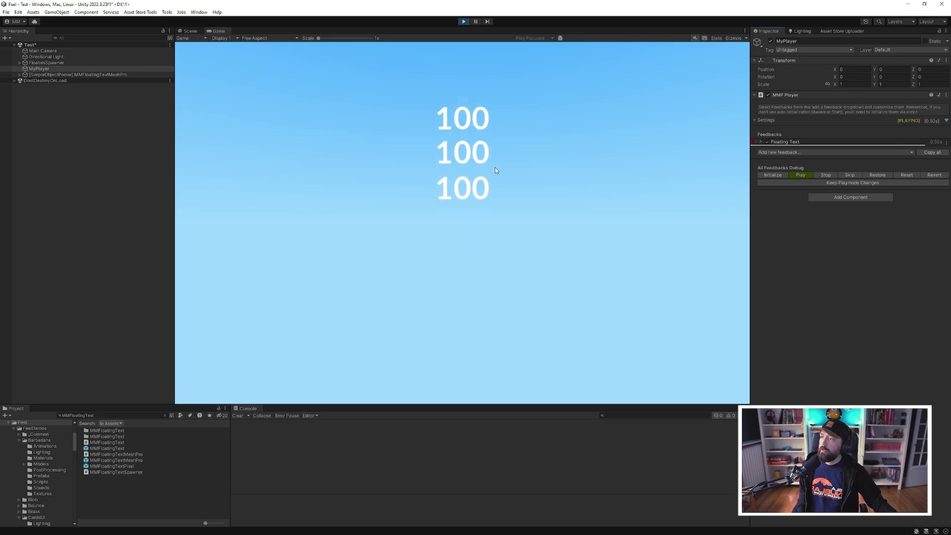
left_click(805, 175)
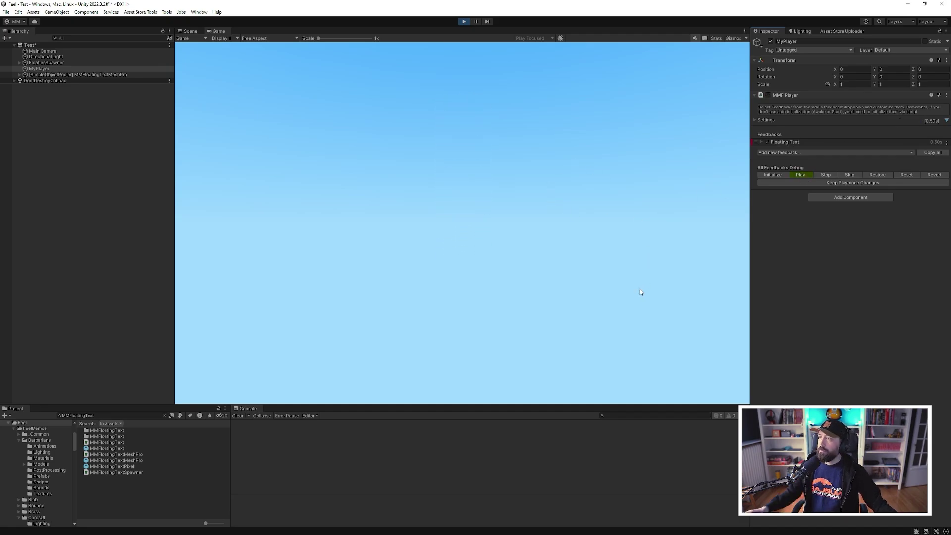
key("ctrl+p")
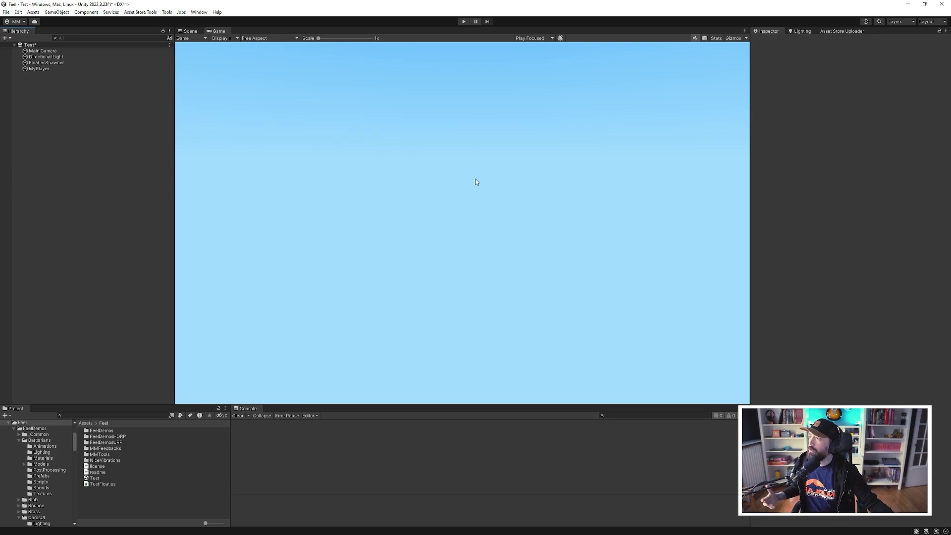
Step: Add a cube rotated 45 on Y and apply the MMBPR_DarkGreyDots material
left_click(57, 13)
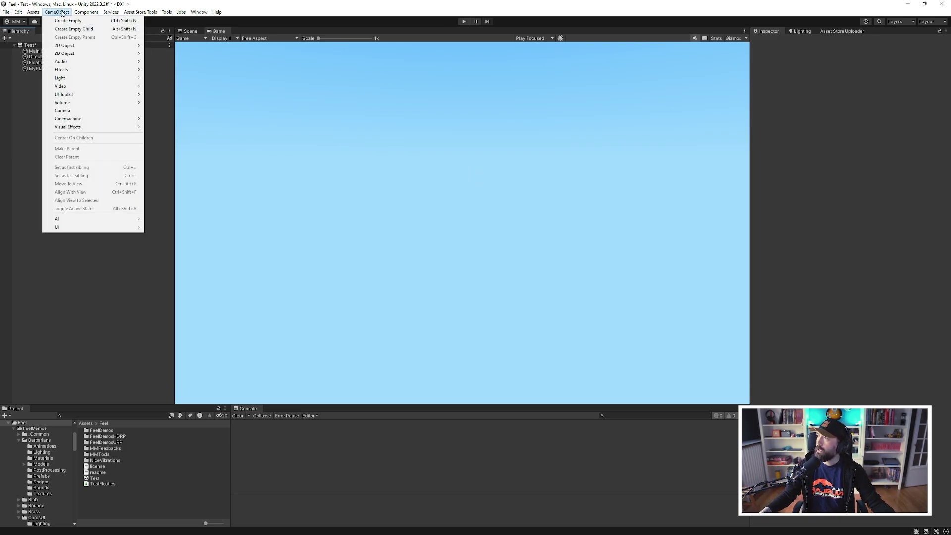
mouse_move(121, 53)
left_click(158, 53)
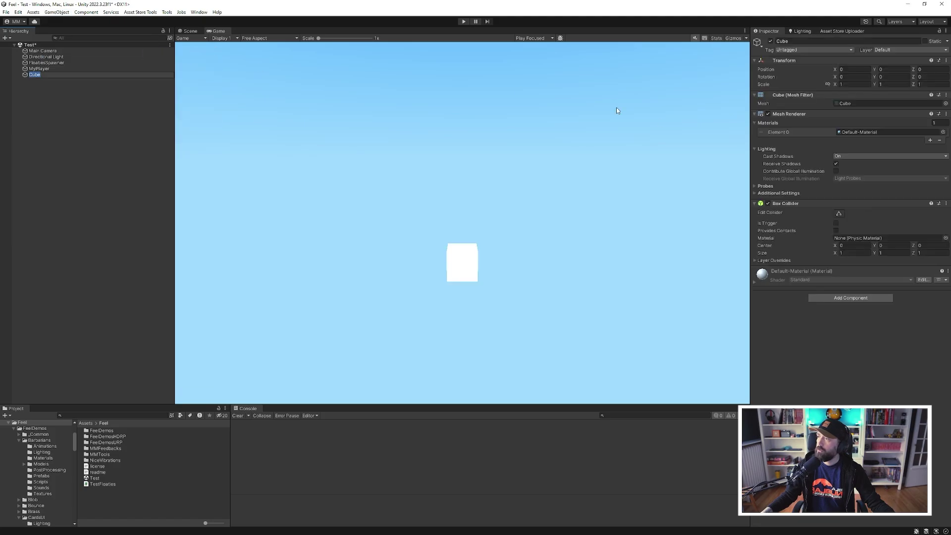
left_click(891, 77)
type("45")
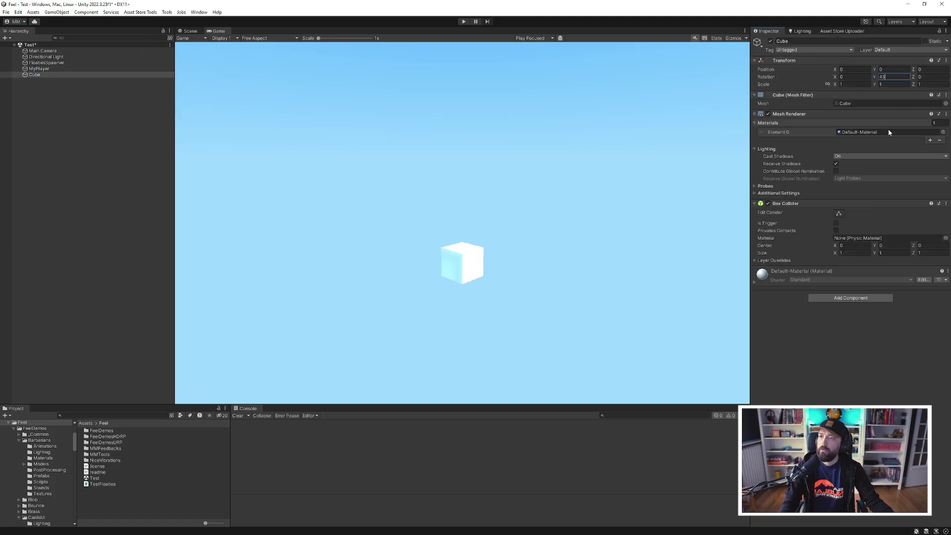
left_click(942, 133)
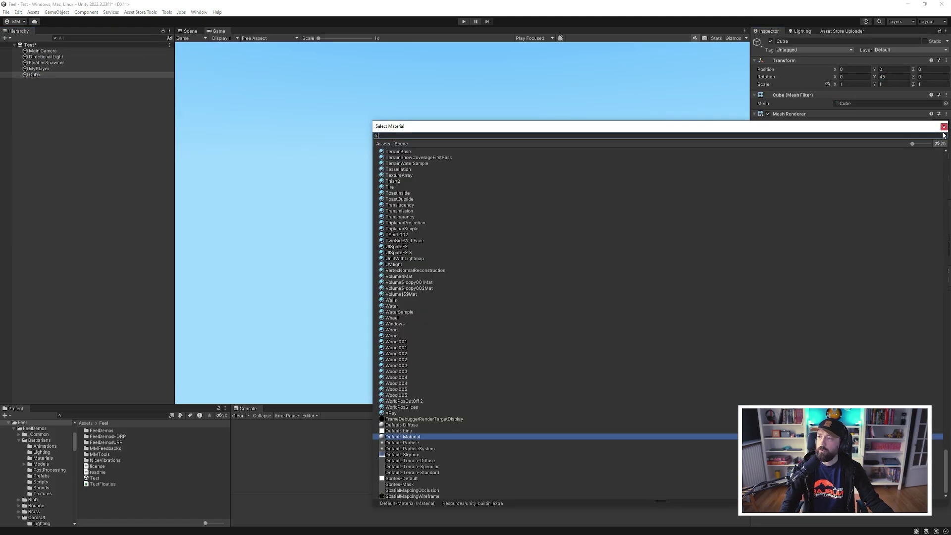
type("grey")
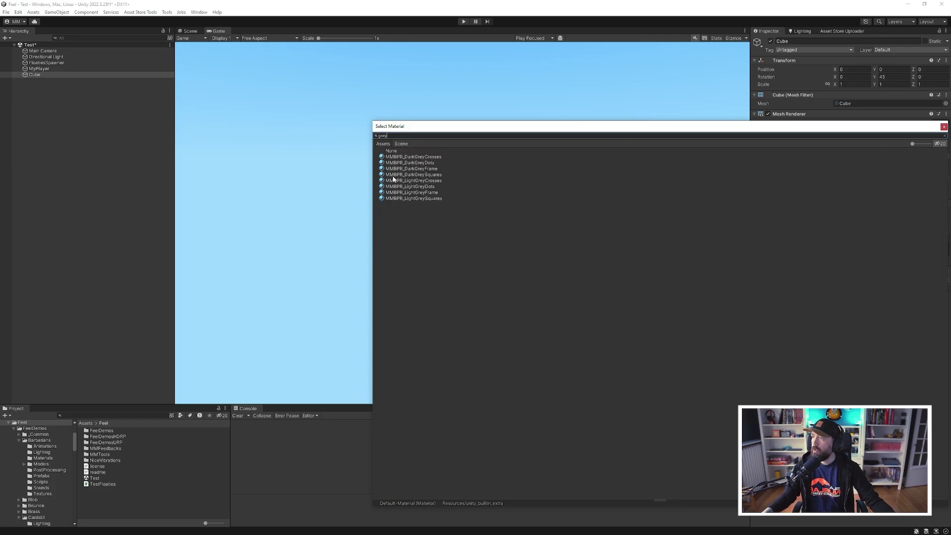
double_click(416, 163)
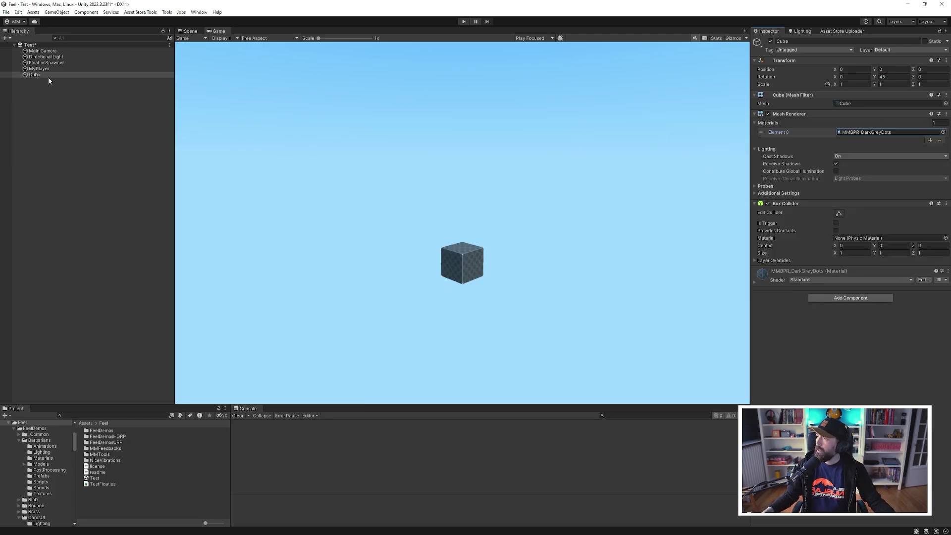
Step: Create a FloatiesController child under the Cube with the TestFloaties script, and open the script
left_click(57, 12)
left_click(74, 29)
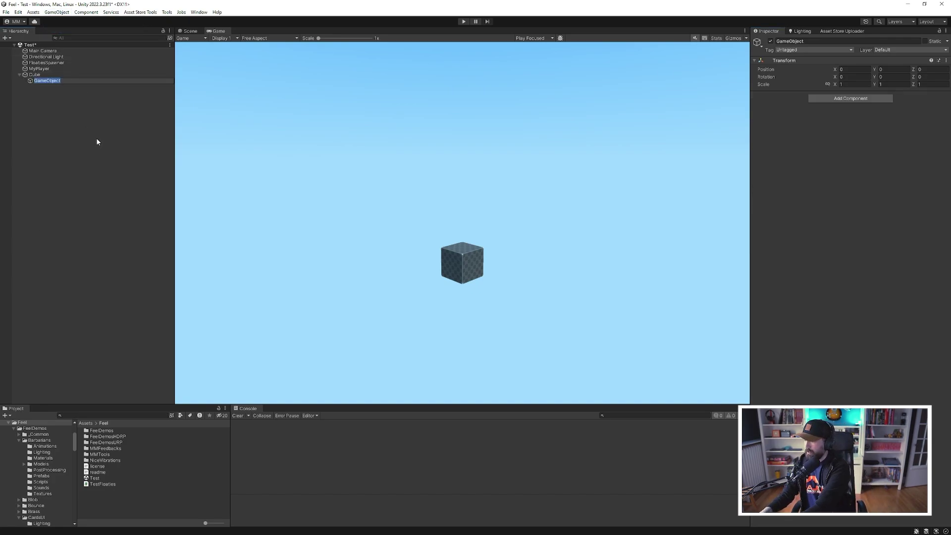
type("Floatie")
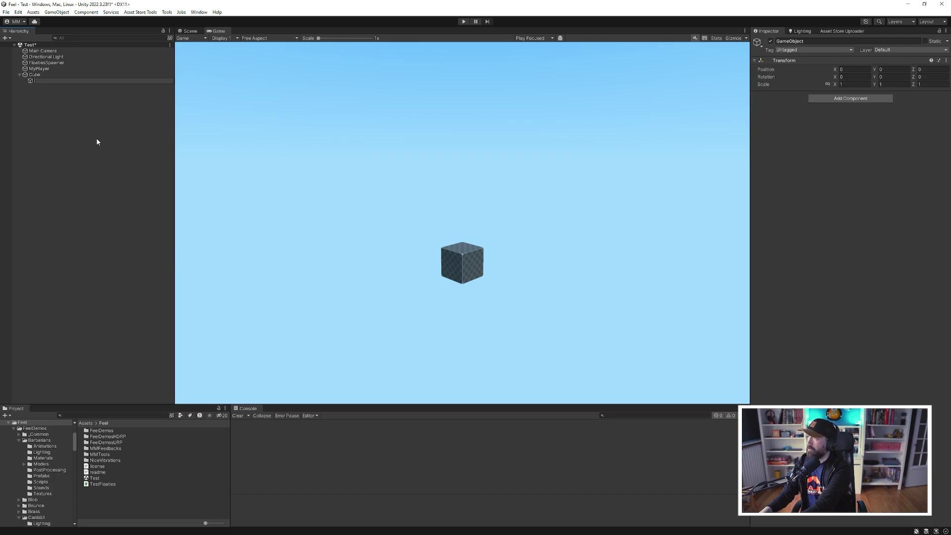
type("sController")
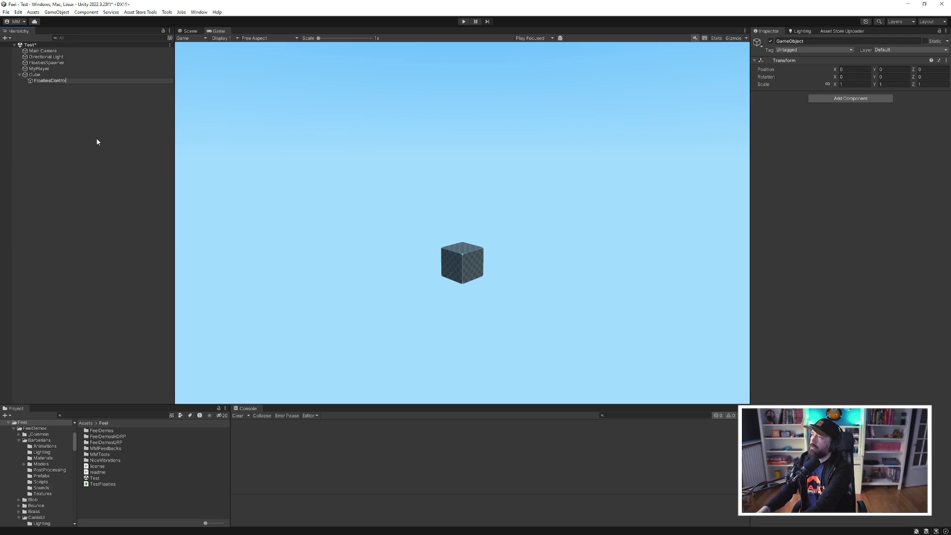
key("Return")
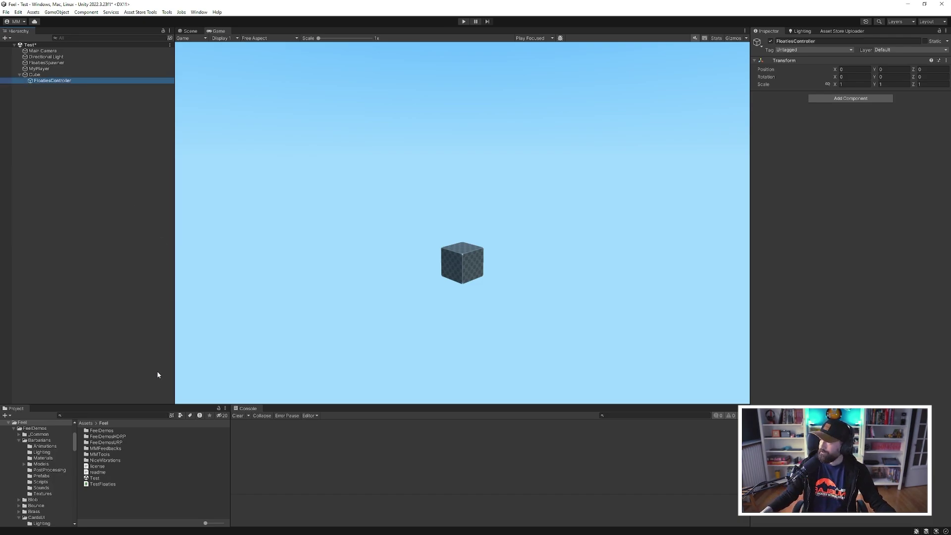
left_click_drag(107, 485, 845, 211)
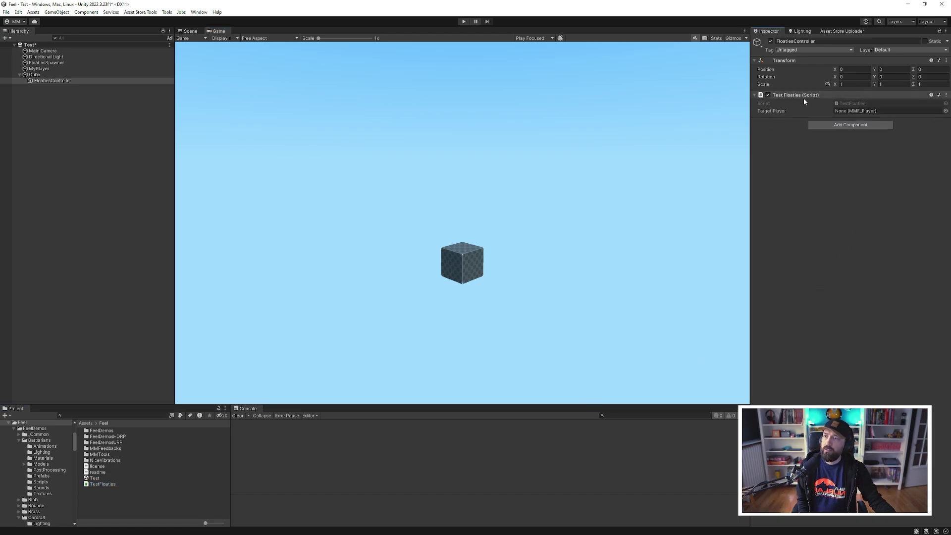
double_click(855, 105)
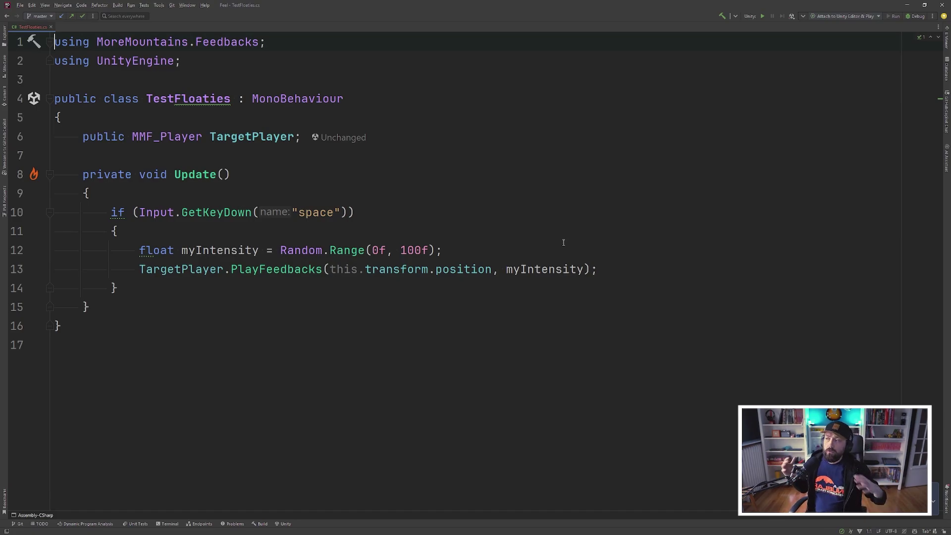
double_click(250, 135)
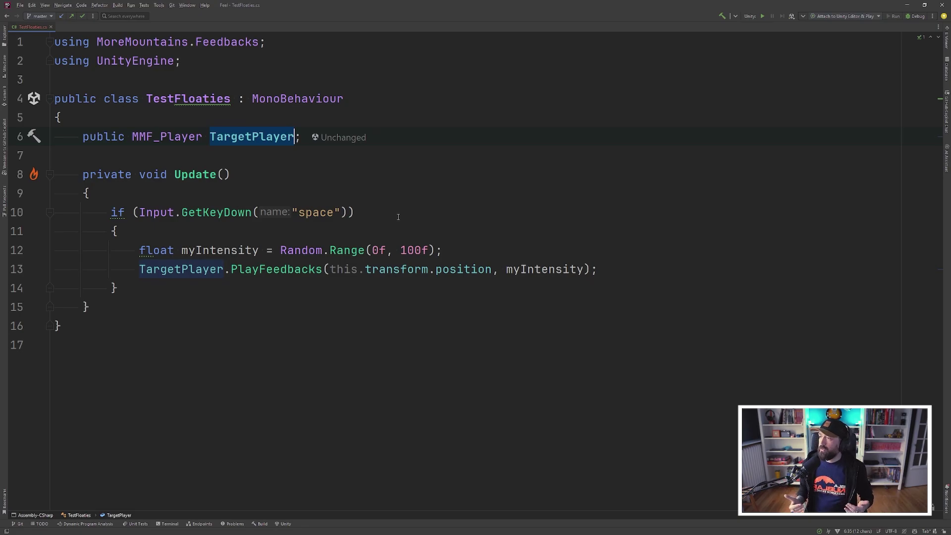
left_click_drag(455, 248, 129, 248)
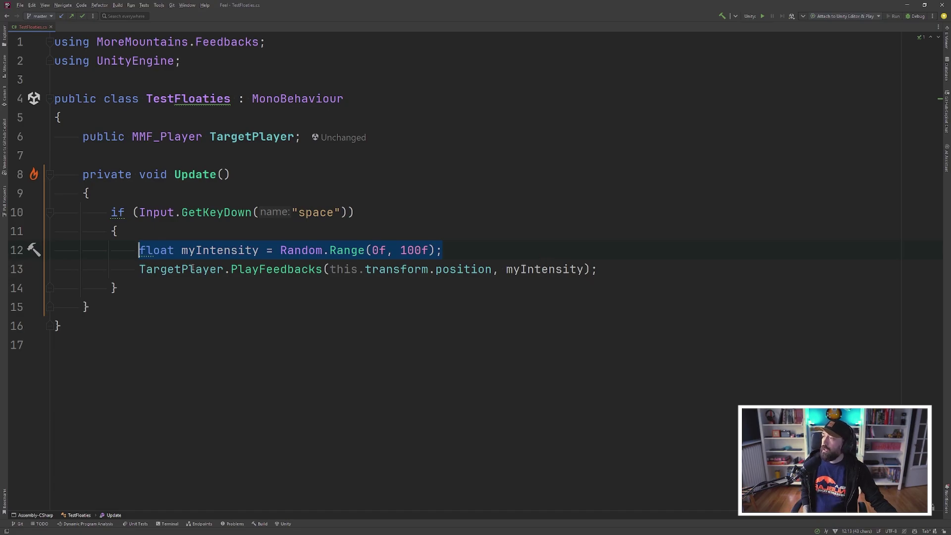
left_click(294, 268)
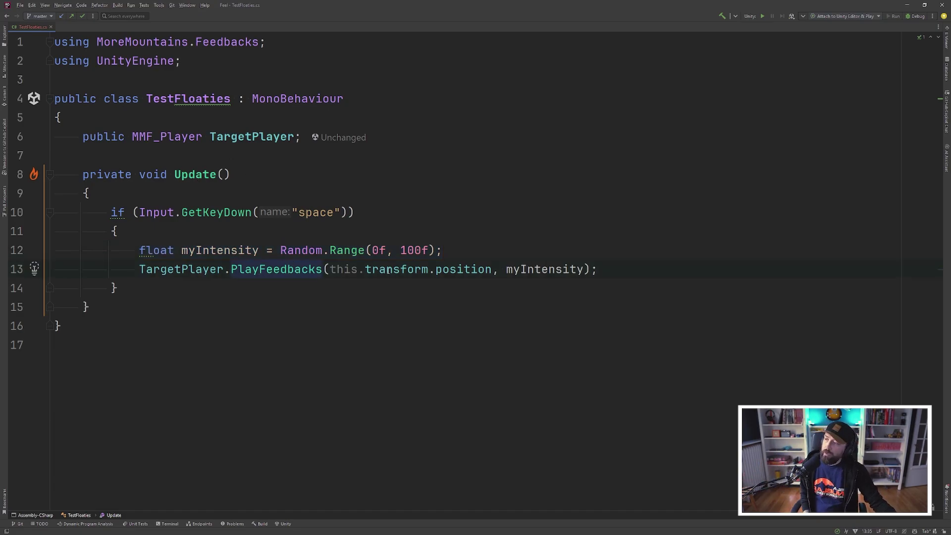
mouse_move(388, 270)
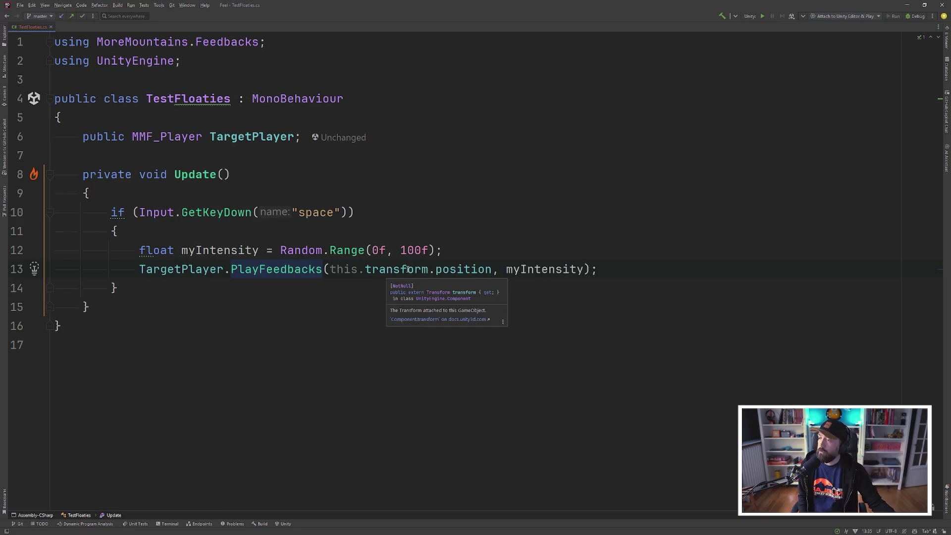
left_click_drag(494, 269, 330, 269)
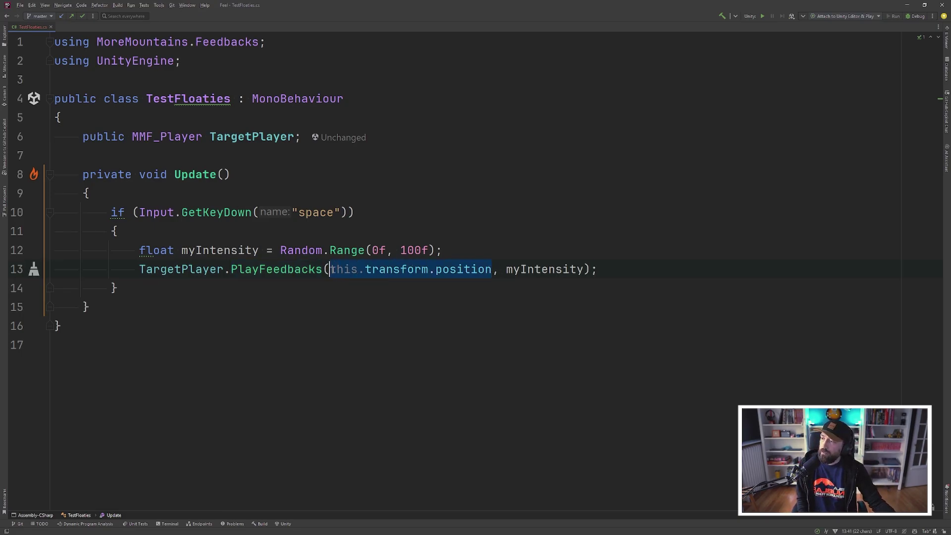
double_click(222, 101)
double_click(537, 269)
double_click(226, 250)
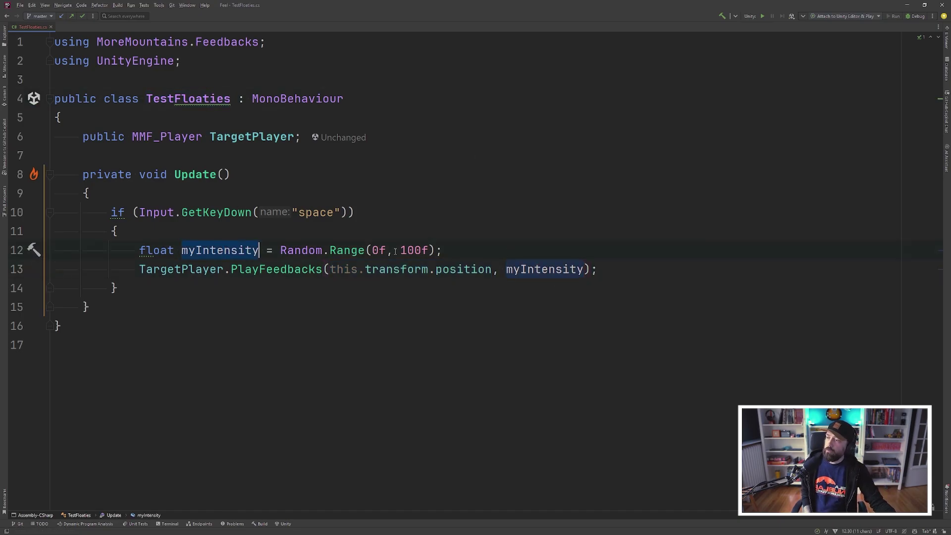
Step: Assign MyPlayer as FloatiesController's Target Player and parent MyPlayer under the Cube
left_click(906, 5)
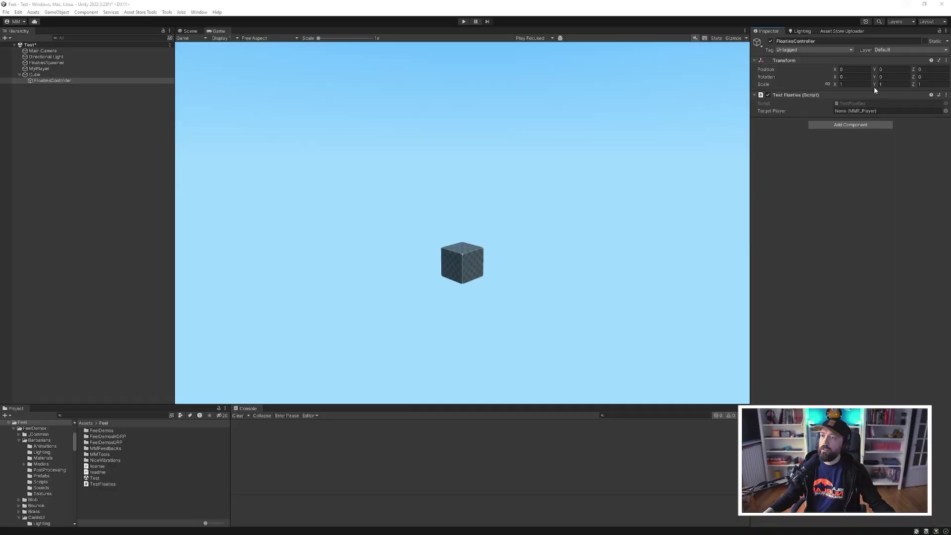
left_click_drag(38, 69, 866, 112)
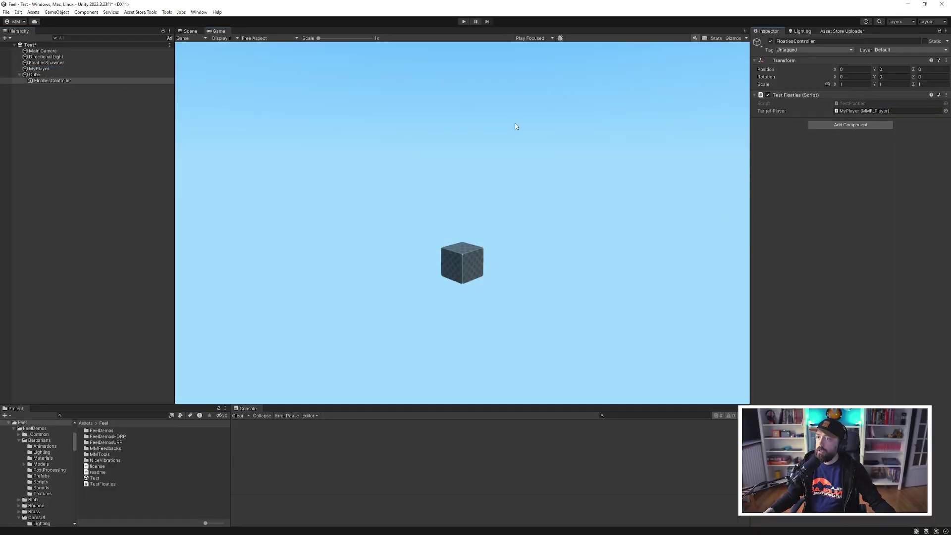
left_click(40, 69)
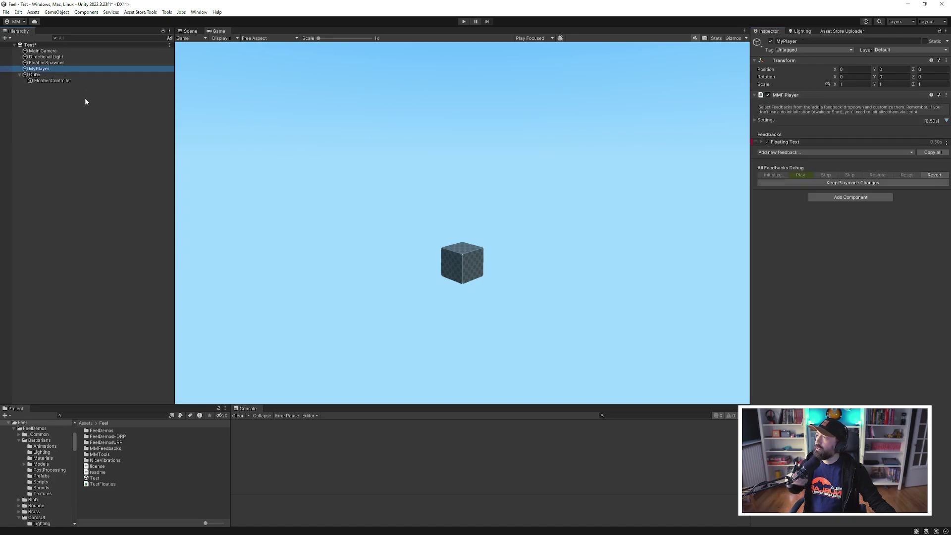
left_click_drag(43, 71, 40, 75)
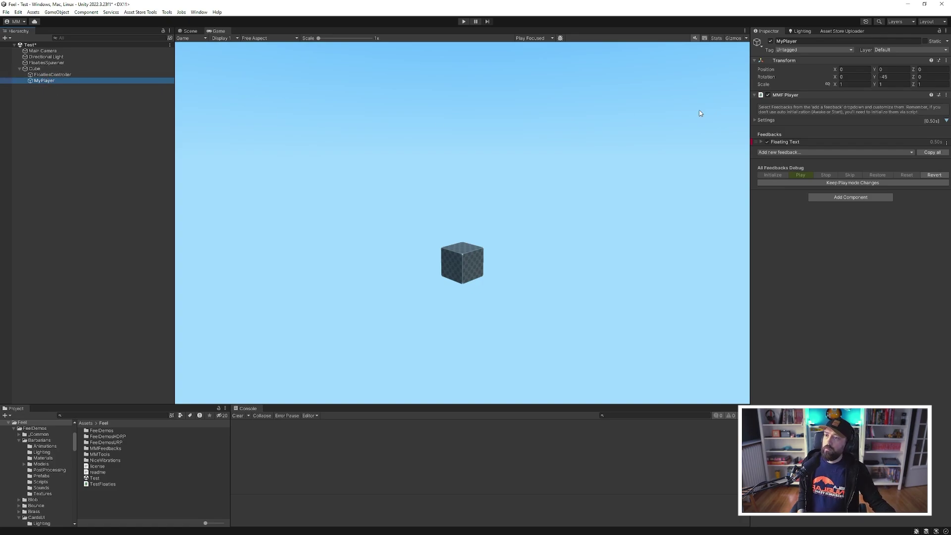
left_click(52, 75)
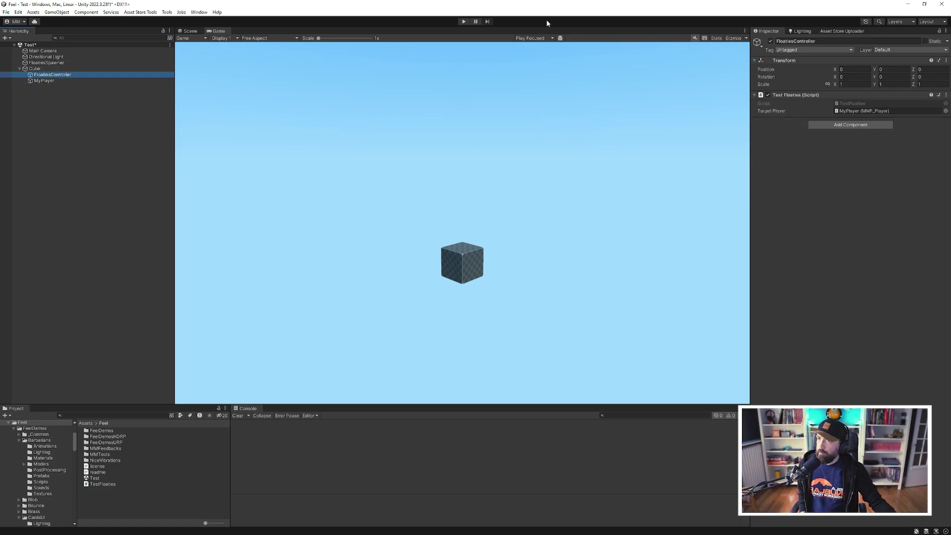
Step: Run a quick play test, then enable Use Intensity As Value on MyPlayer's Floating Text feedback
left_click(464, 21)
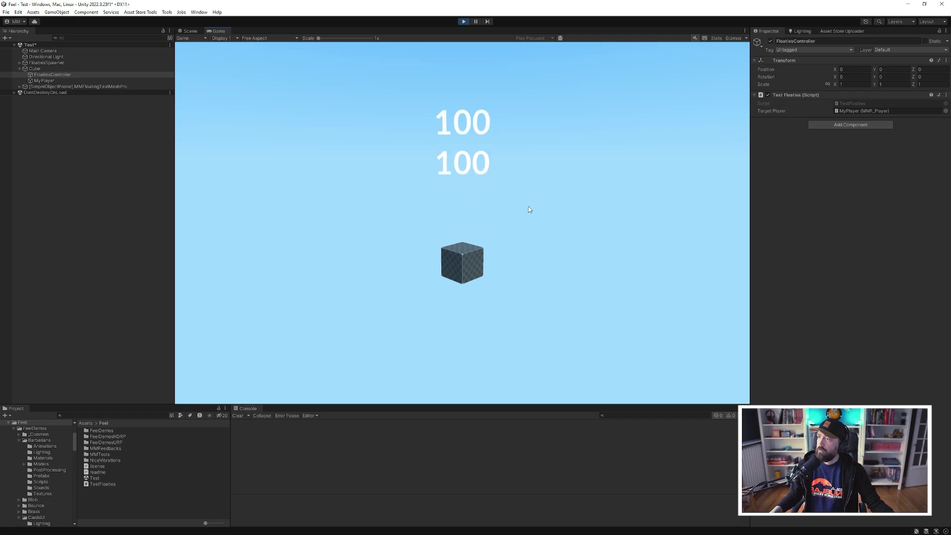
left_click(463, 21)
left_click(45, 80)
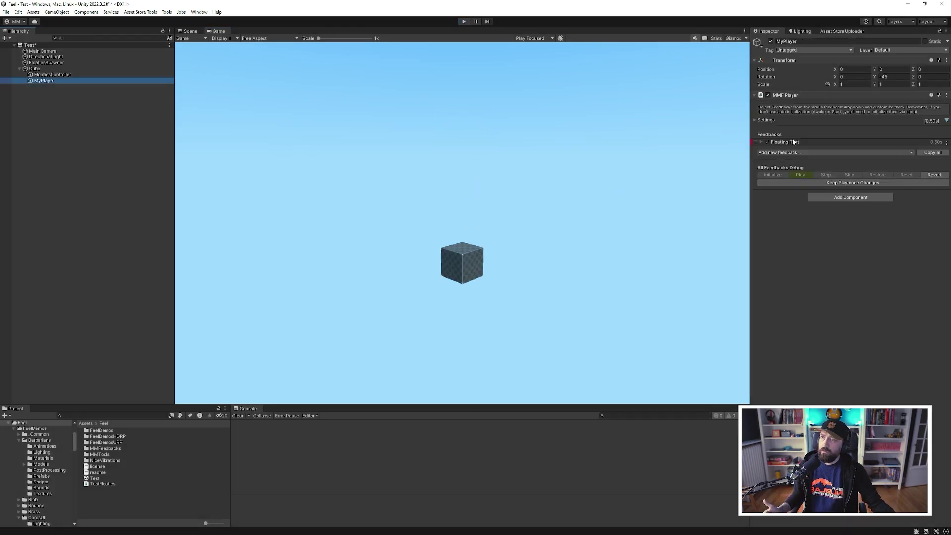
left_click(794, 142)
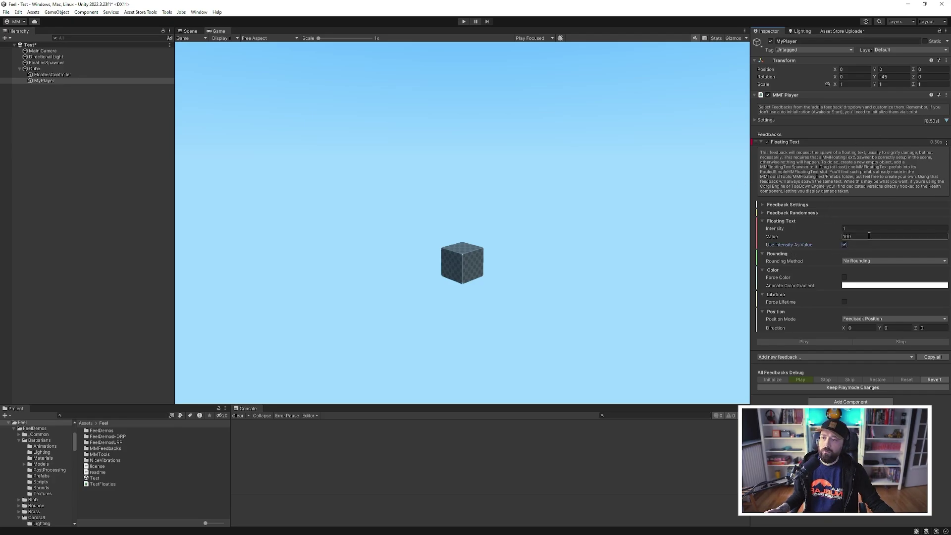
left_click(844, 244)
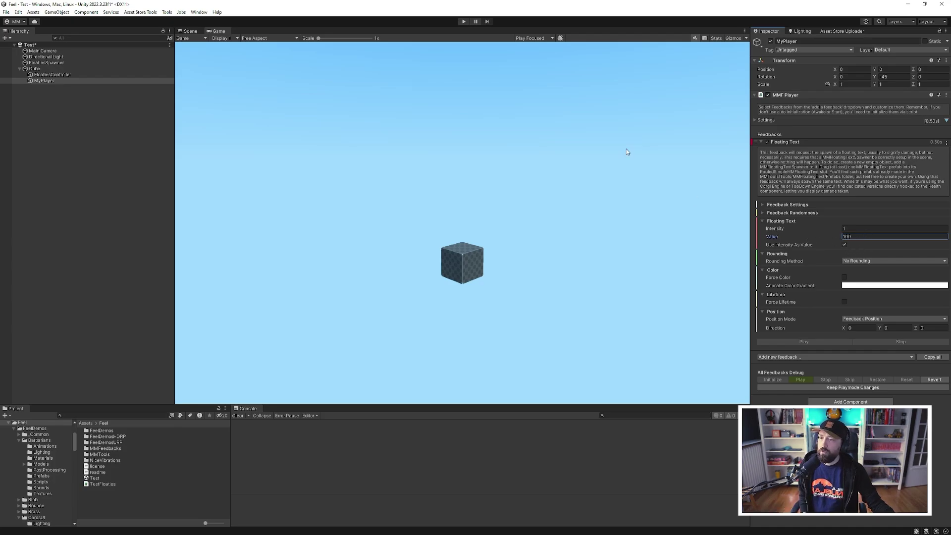
left_click(789, 244)
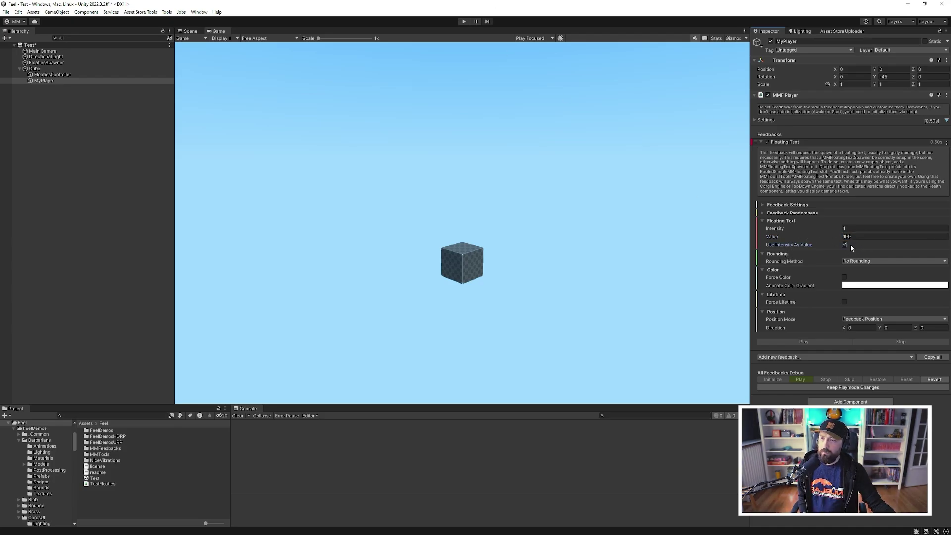
Step: Play-test again to see random decimal numbers floating above the cube
left_click(464, 21)
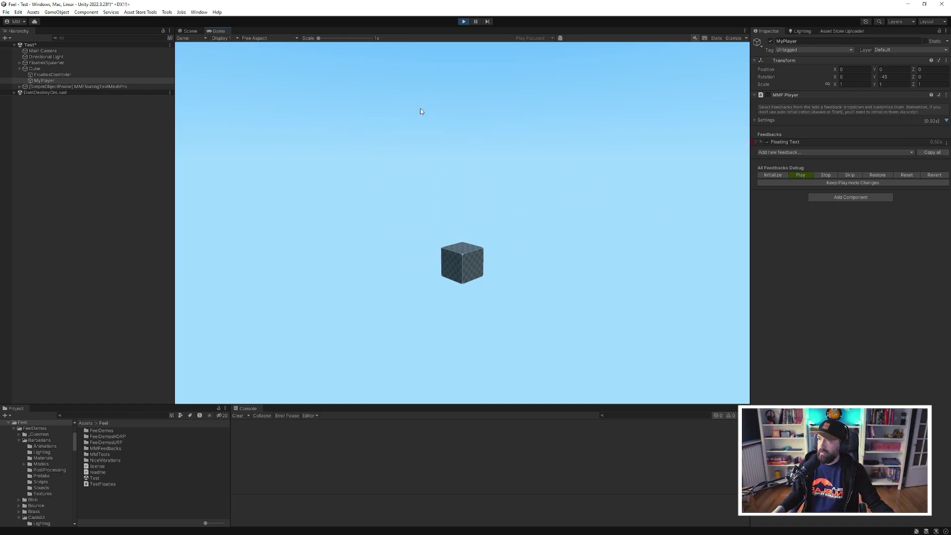
left_click(464, 21)
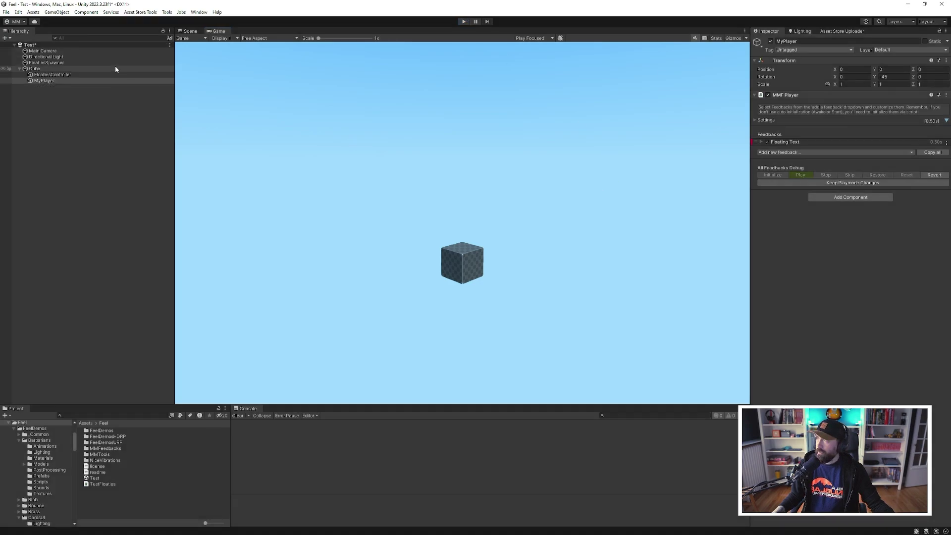
left_click(83, 74)
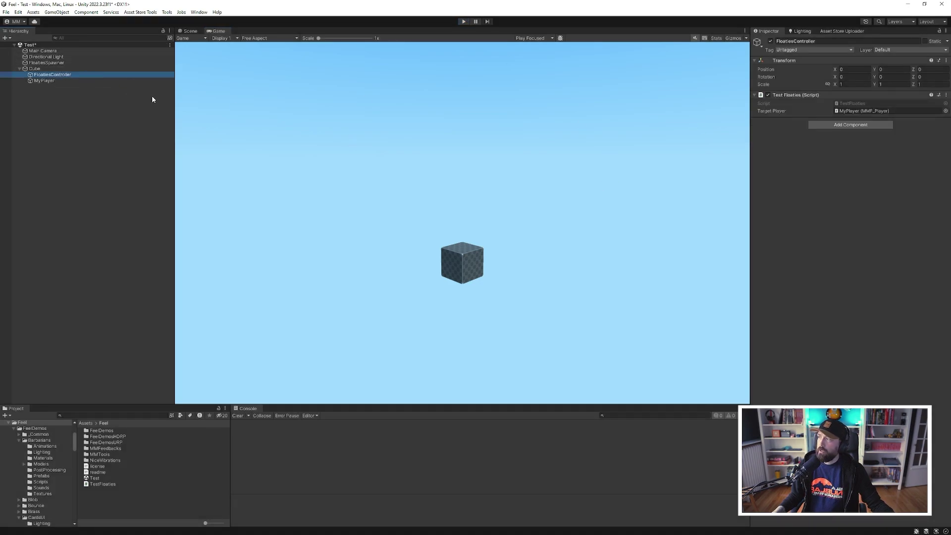
Step: Set the Floating Text Rounding Method to Round and play-test for whole numbers like 95 and 12
left_click(44, 81)
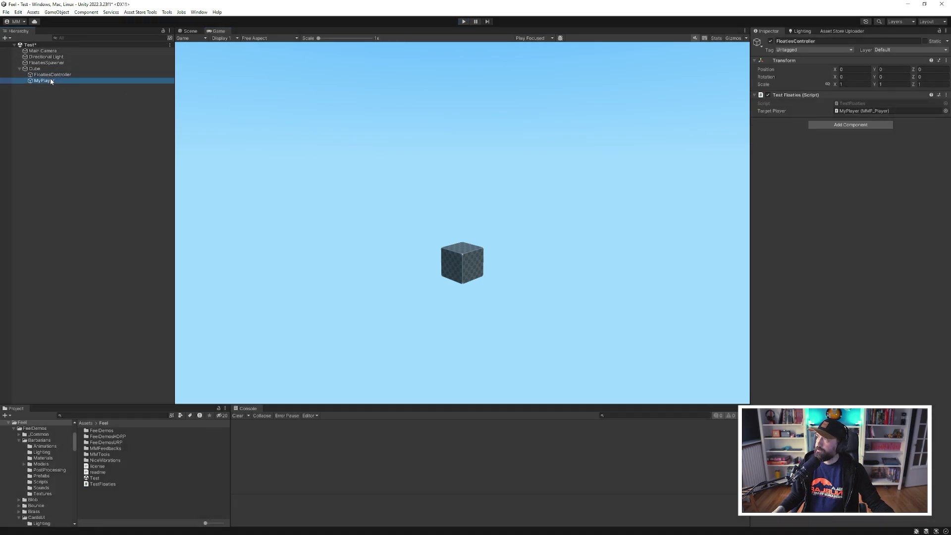
left_click(793, 142)
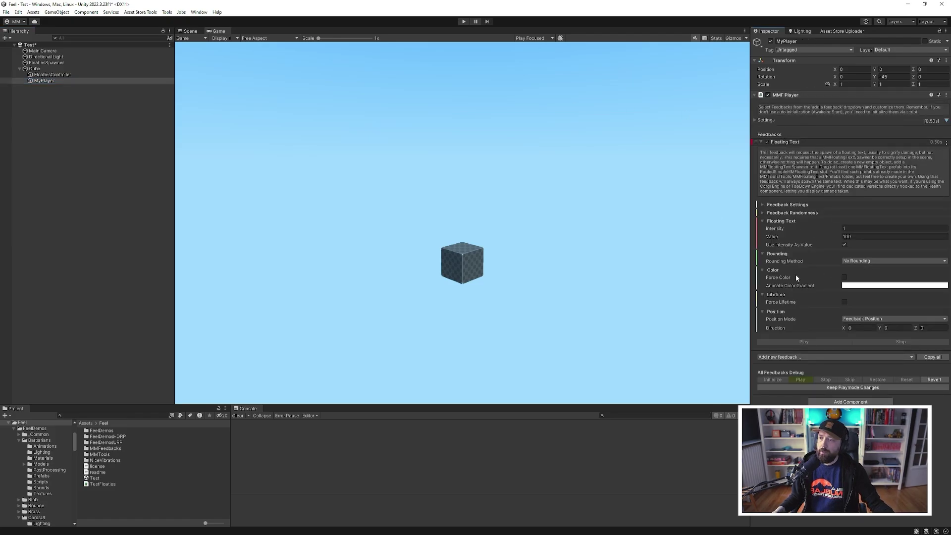
left_click(882, 261)
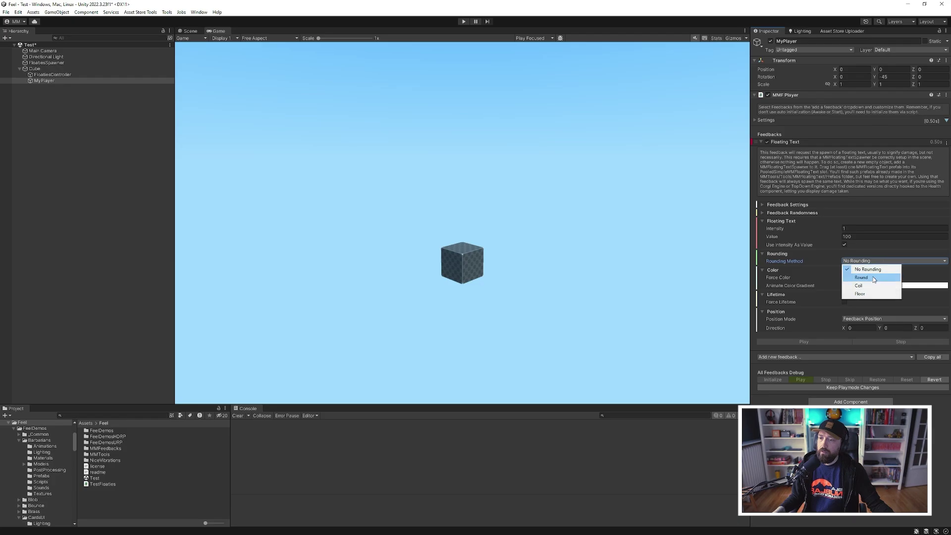
left_click(873, 279)
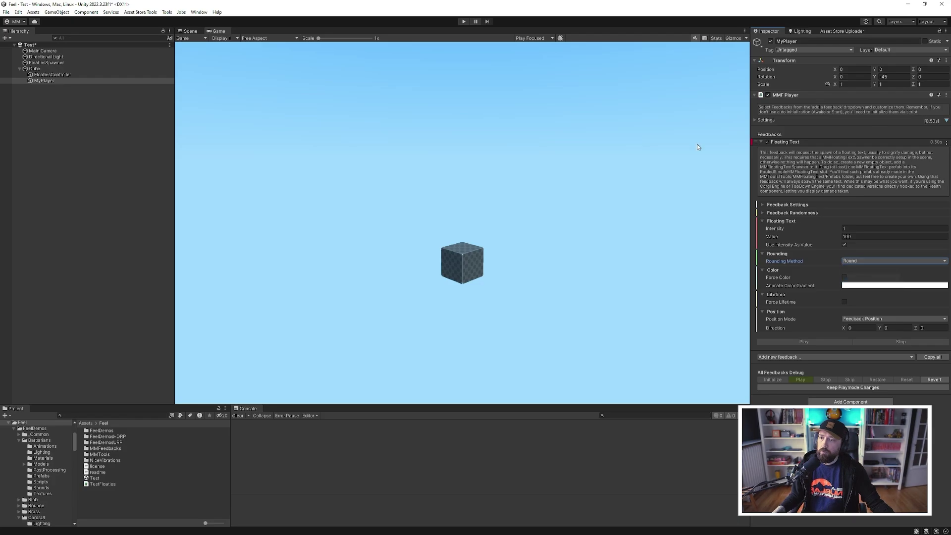
left_click(464, 22)
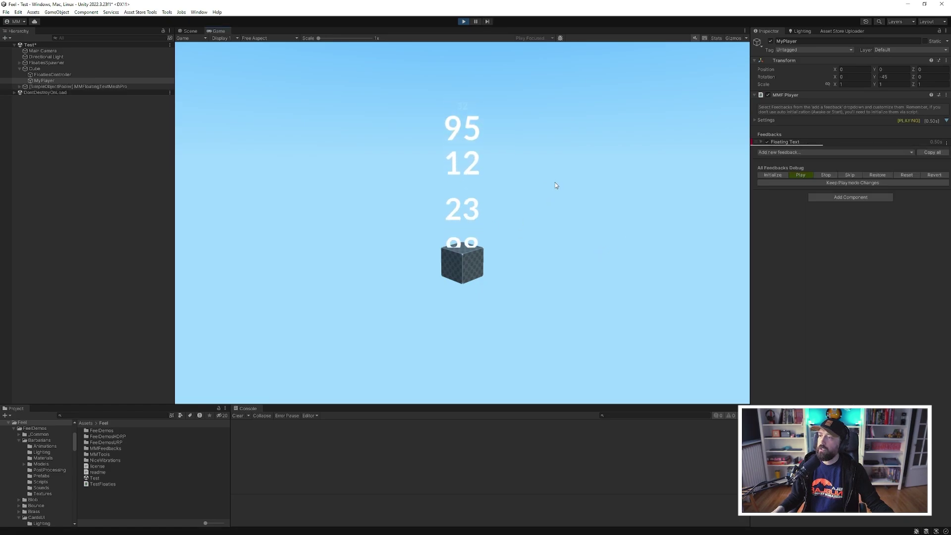
left_click(462, 22)
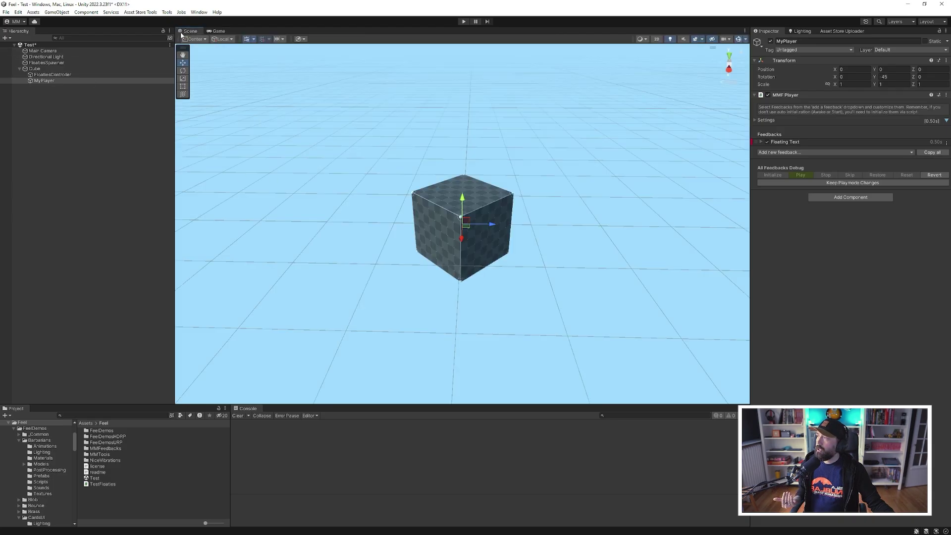
Step: Orbit around the cube to view FloatiesController and check which MMF player its script targets
left_click(84, 75)
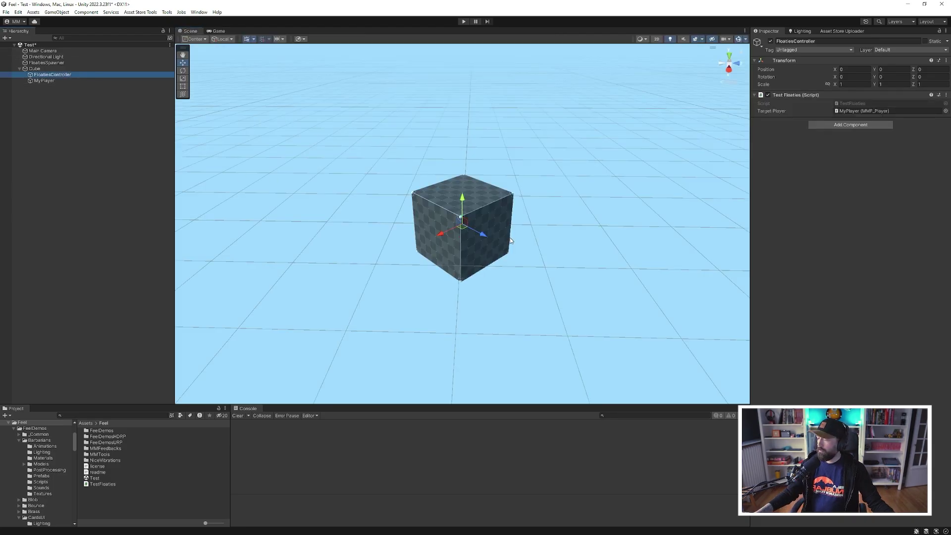
left_click_drag(510, 241, 468, 93, "alt")
left_click_drag(240, 87, 560, 165, "alt")
double_click(854, 110)
left_click(69, 75)
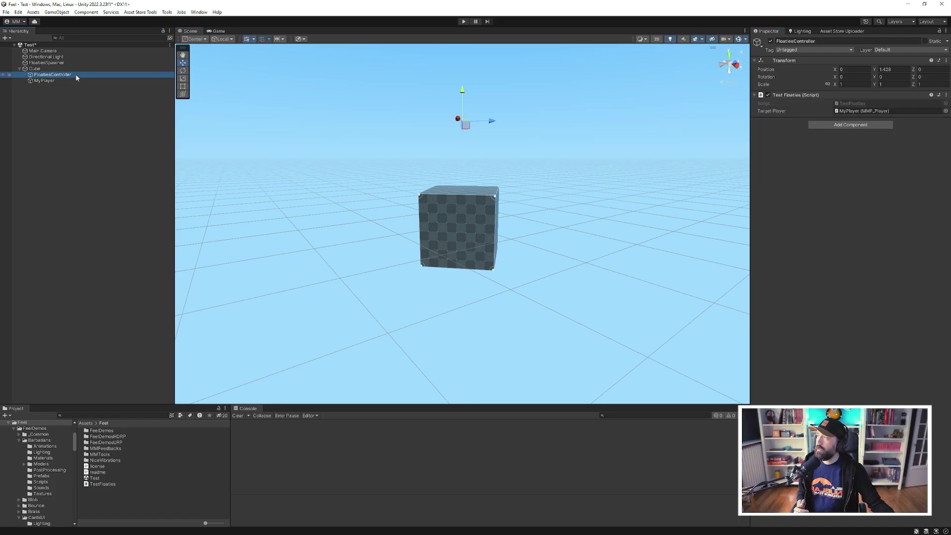
Step: Review the this.transform.position passed to PlayFeedbacks in TestFloaties.cs, then pan above the cube
double_click(856, 102)
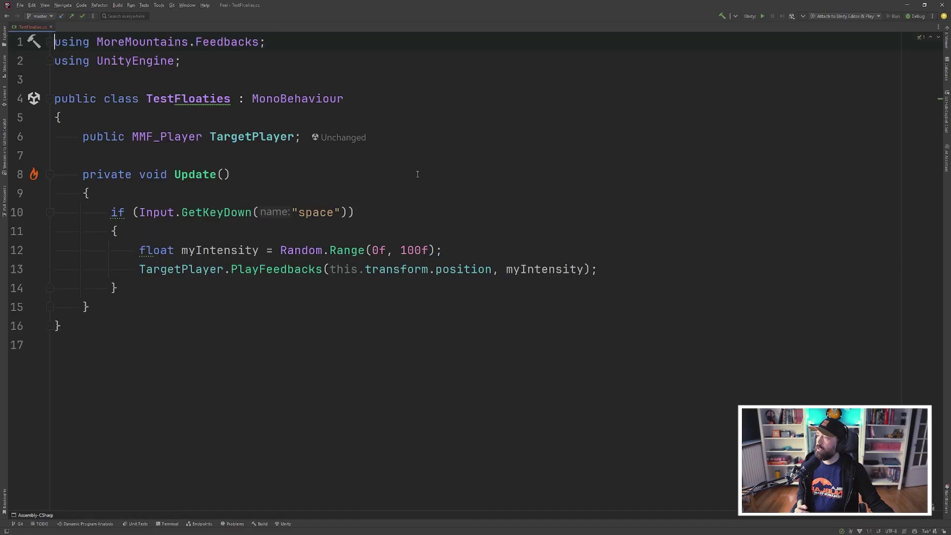
left_click_drag(331, 269, 494, 269)
left_click(907, 5)
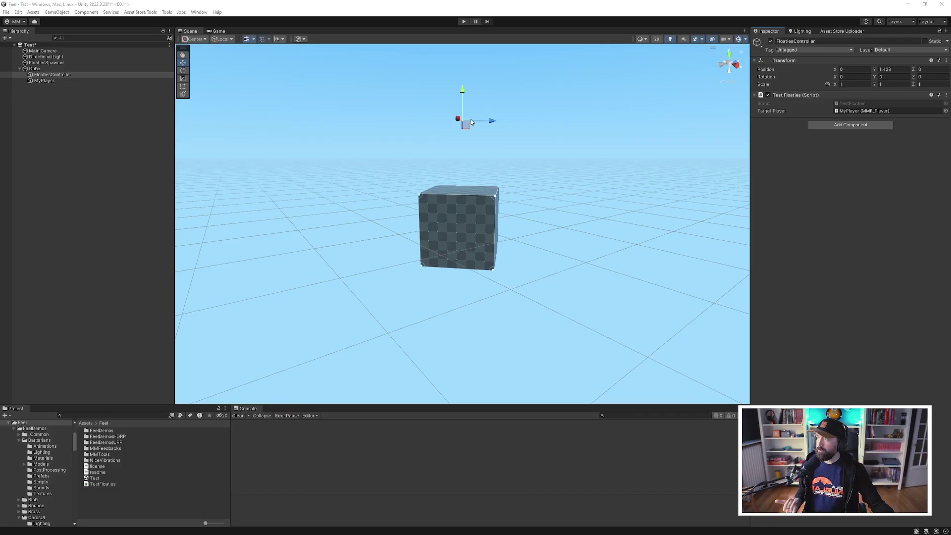
middle_click_drag(557, 125, 402, 158)
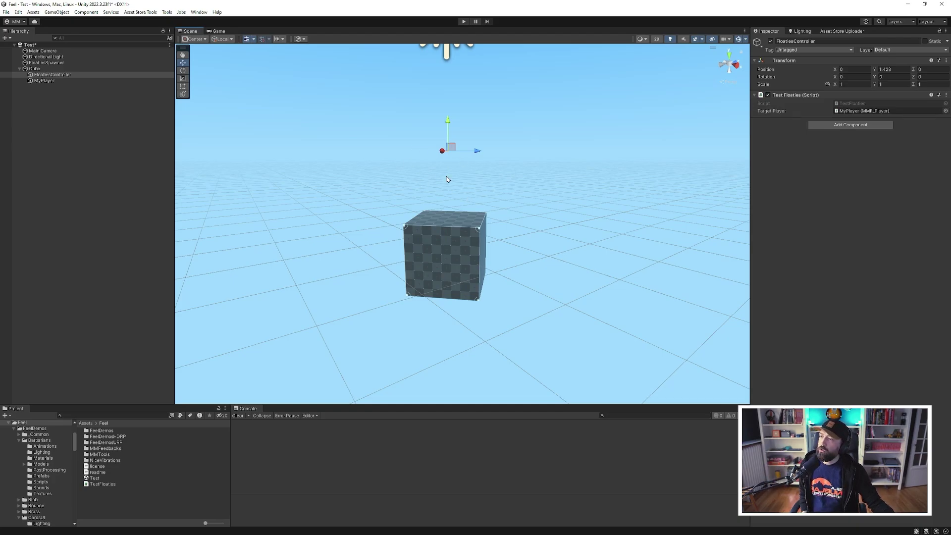
middle_click_drag(484, 148, 478, 182)
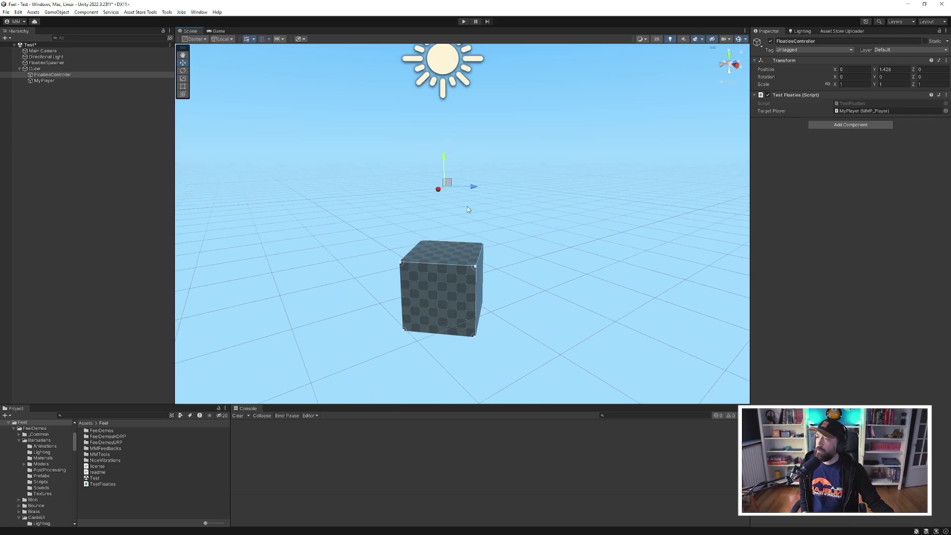
Step: Set MyPlayer's Floating Text Position Mode to Play Position and play-test the new spawn point
left_click(66, 82)
left_click(792, 142)
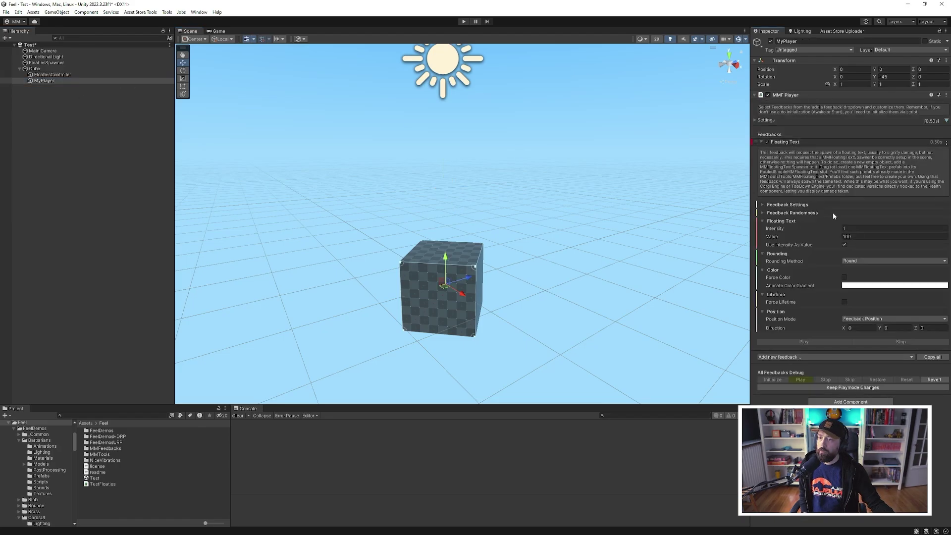
left_click(785, 318)
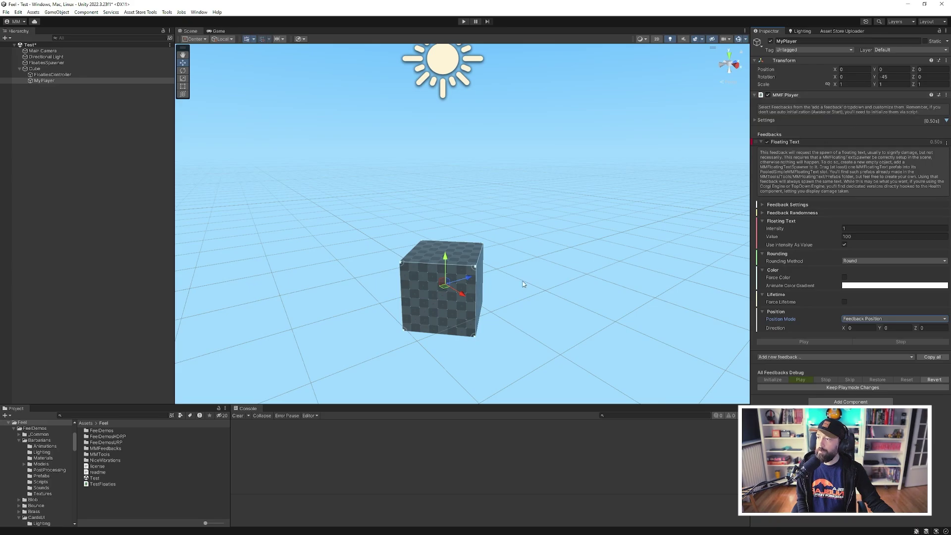
left_click_drag(484, 341, 452, 191, "alt")
key("ctrl+z")
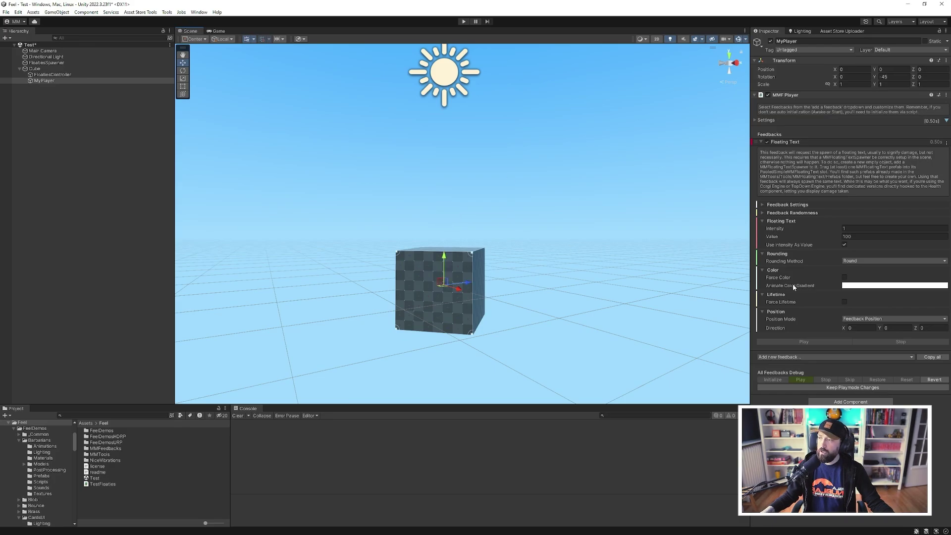
left_click(878, 319)
left_click(870, 344)
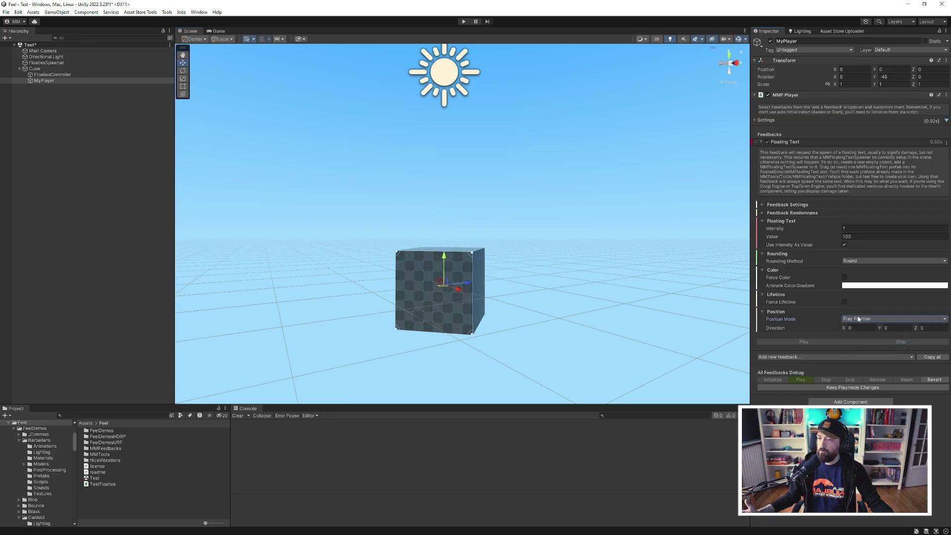
left_click(463, 21)
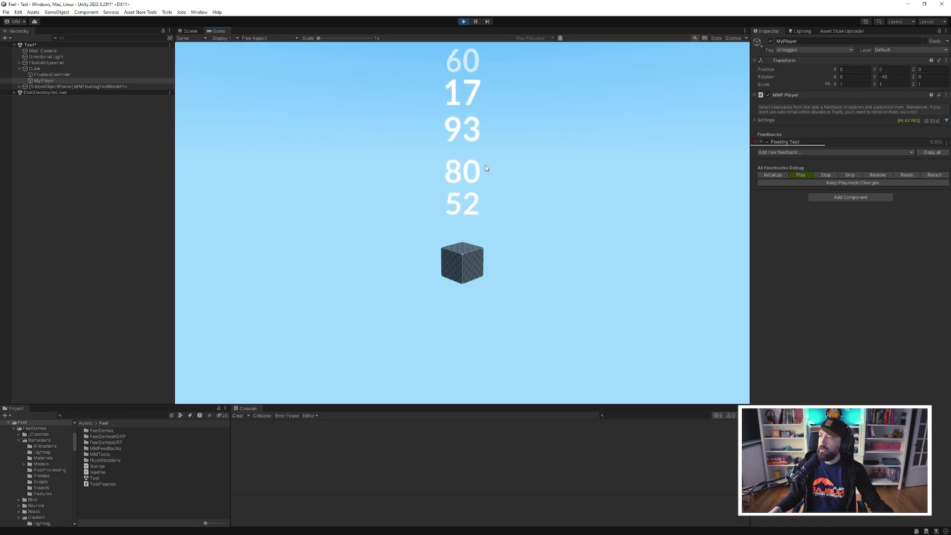
left_click(464, 21)
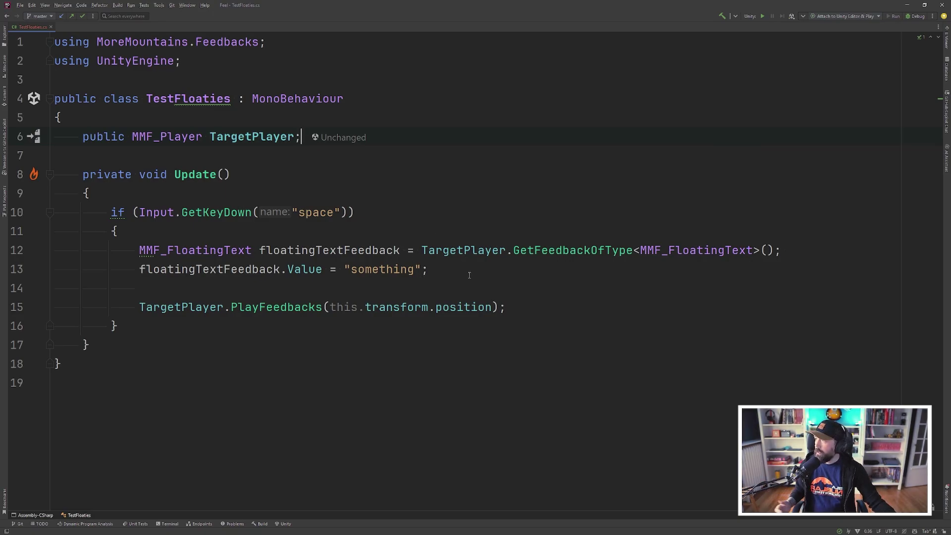
Step: Review the TestFloaties.cs lines setting the MMF_FloatingText Value to "something", then play-test in Unity
left_click_drag(468, 275, 139, 250)
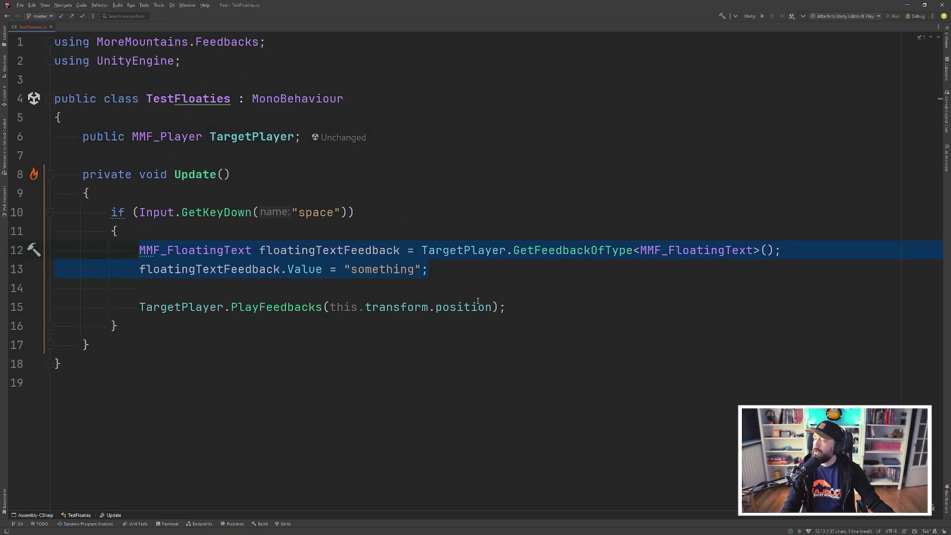
double_click(334, 249)
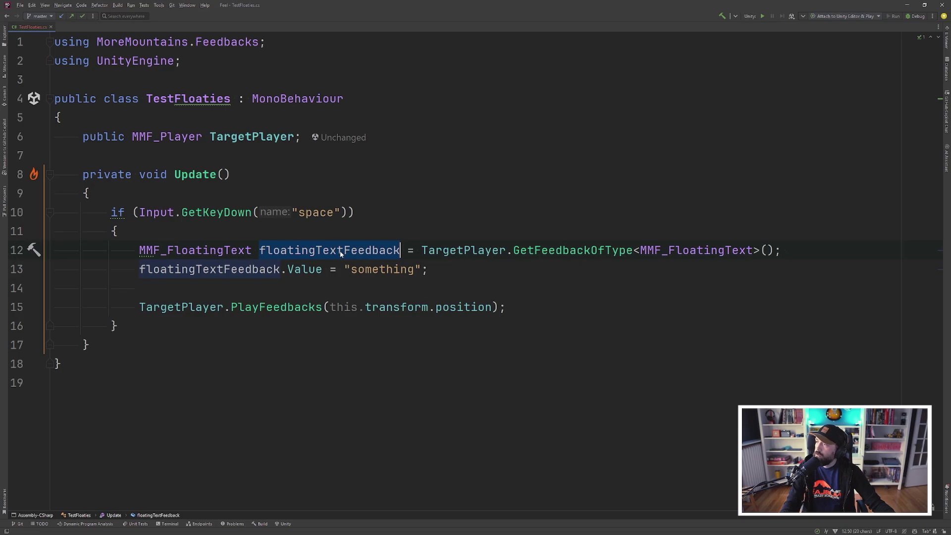
left_click_drag(139, 250, 795, 248)
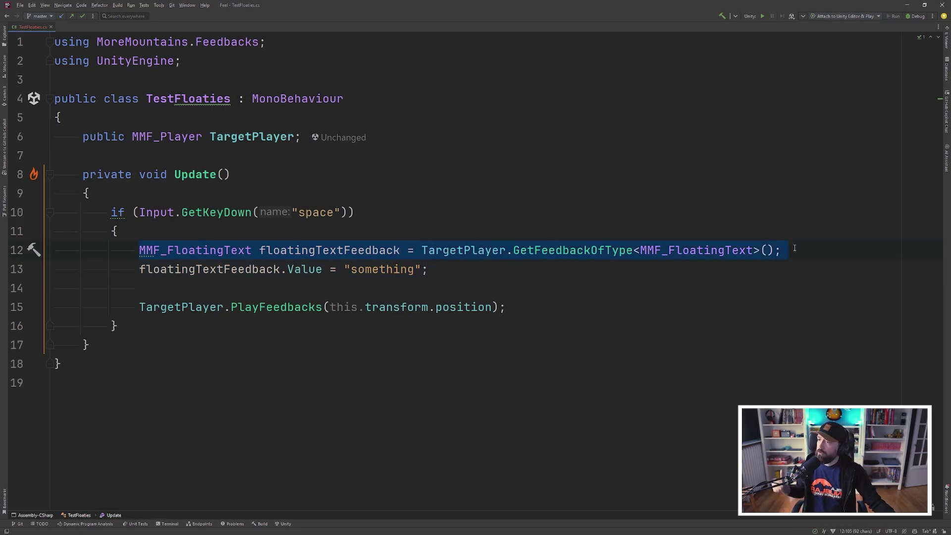
left_click(238, 269)
double_click(381, 268)
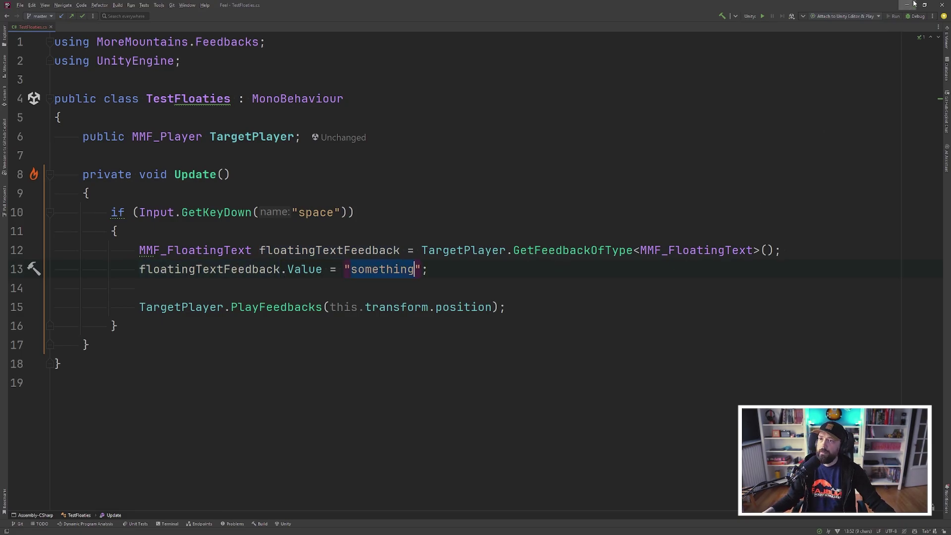
left_click(907, 5)
left_click(463, 21)
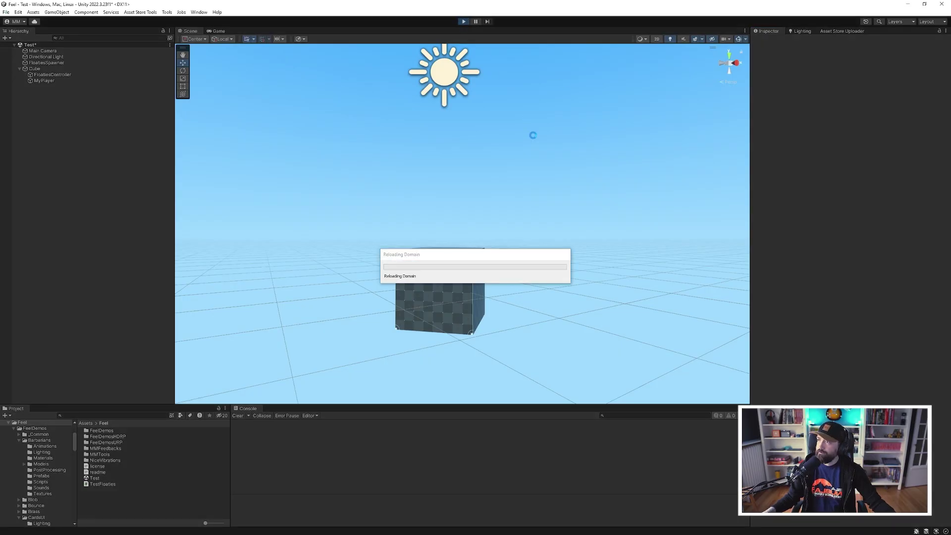
Step: Stop play mode and turn off Use Intensity As Value in MyPlayer's Floating Text feedback
left_click(463, 22)
left_click(45, 81)
left_click(788, 141)
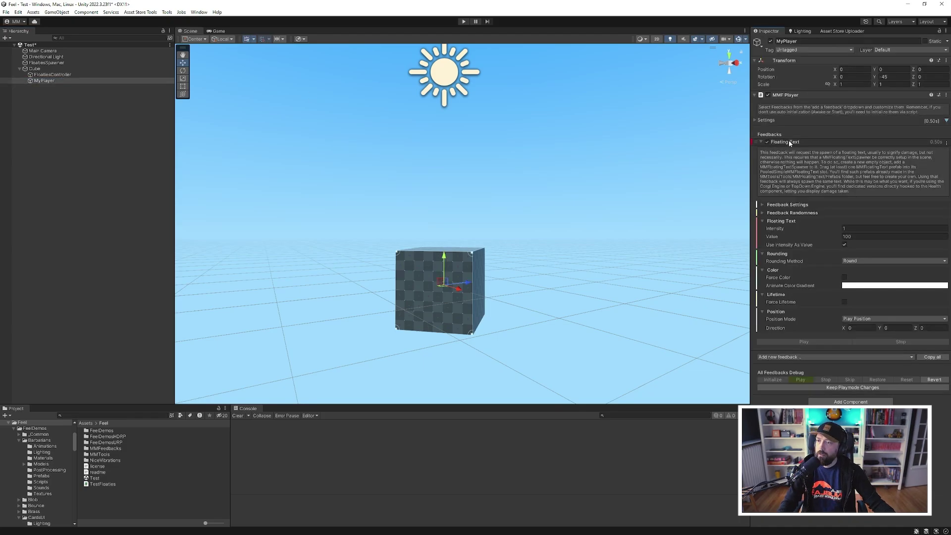
left_click(844, 245)
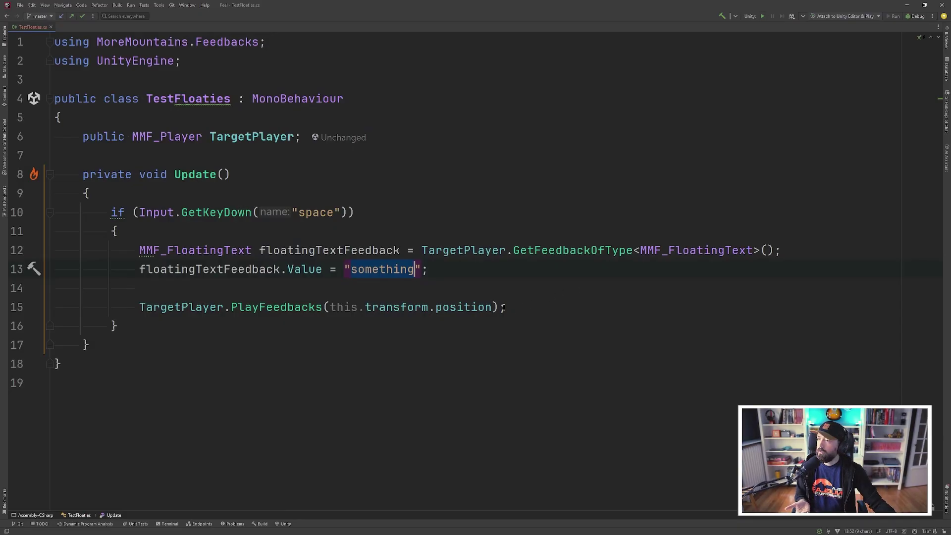
left_click(493, 307)
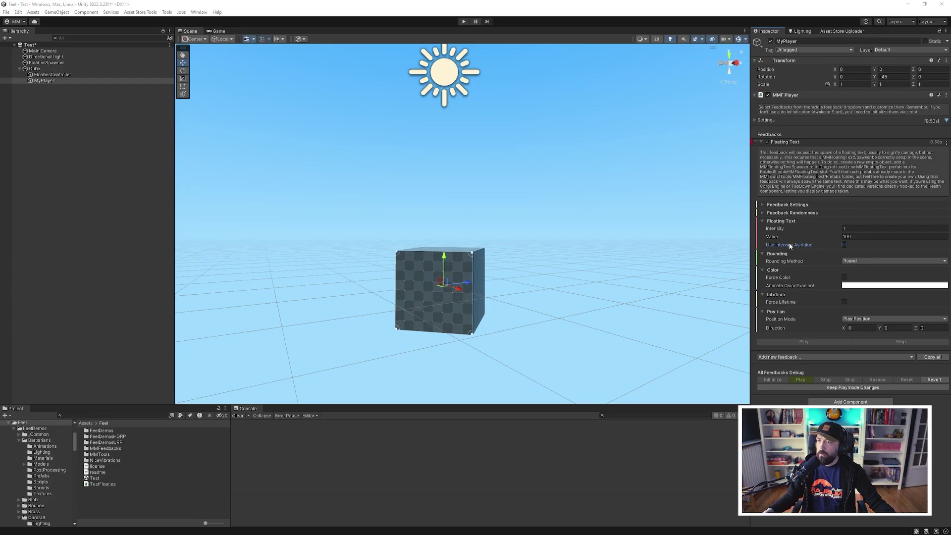
Step: Play-test the "something" floating texts, then stop and return to the Value line in Rider
left_click(116, 206)
left_click(464, 21)
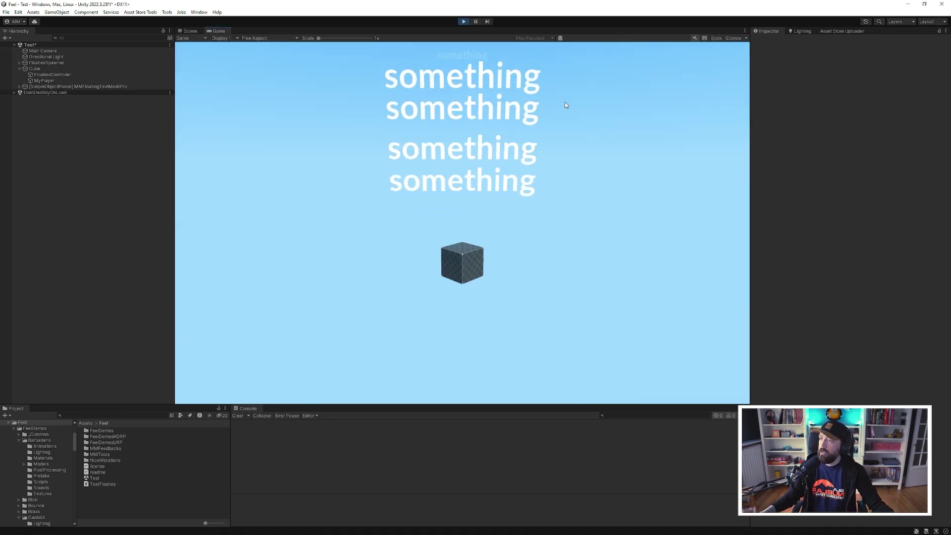
left_click(464, 21)
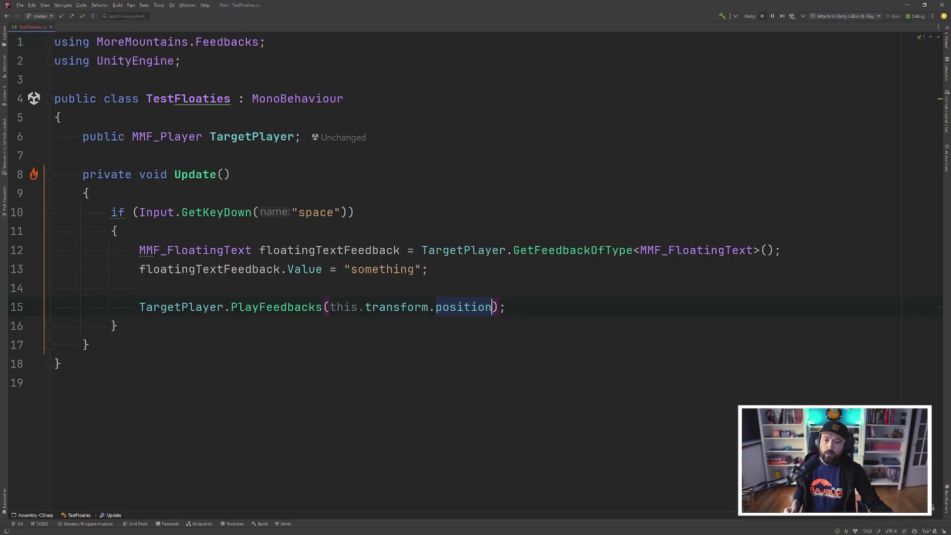
left_click(432, 270)
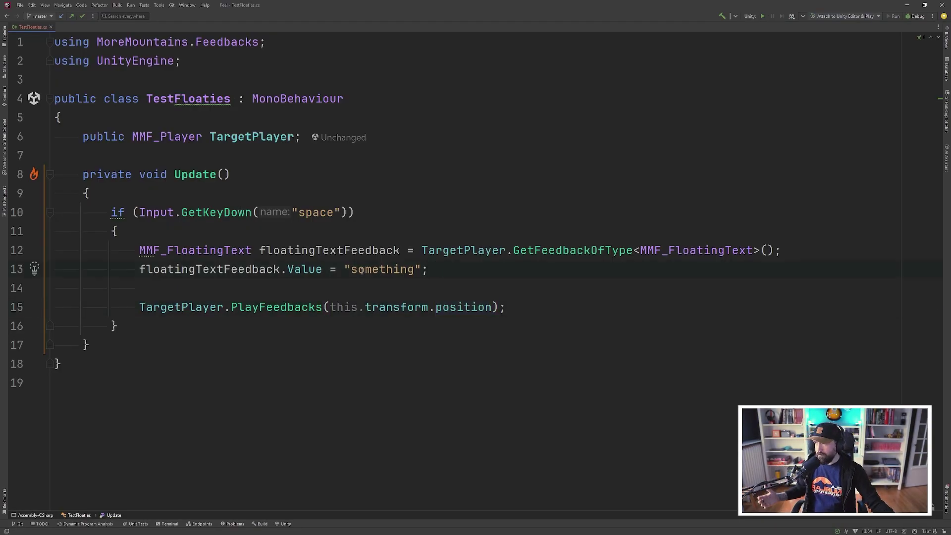
left_click_drag(345, 269, 421, 269)
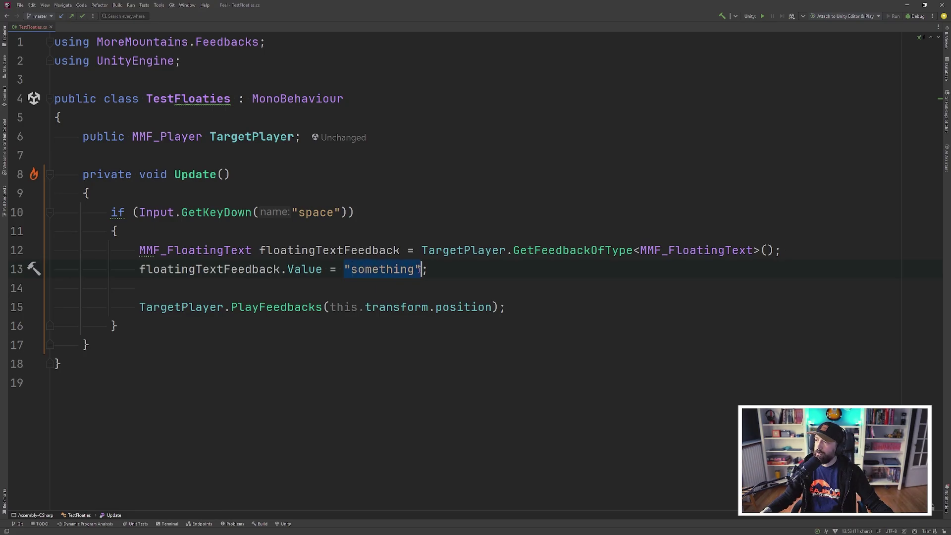